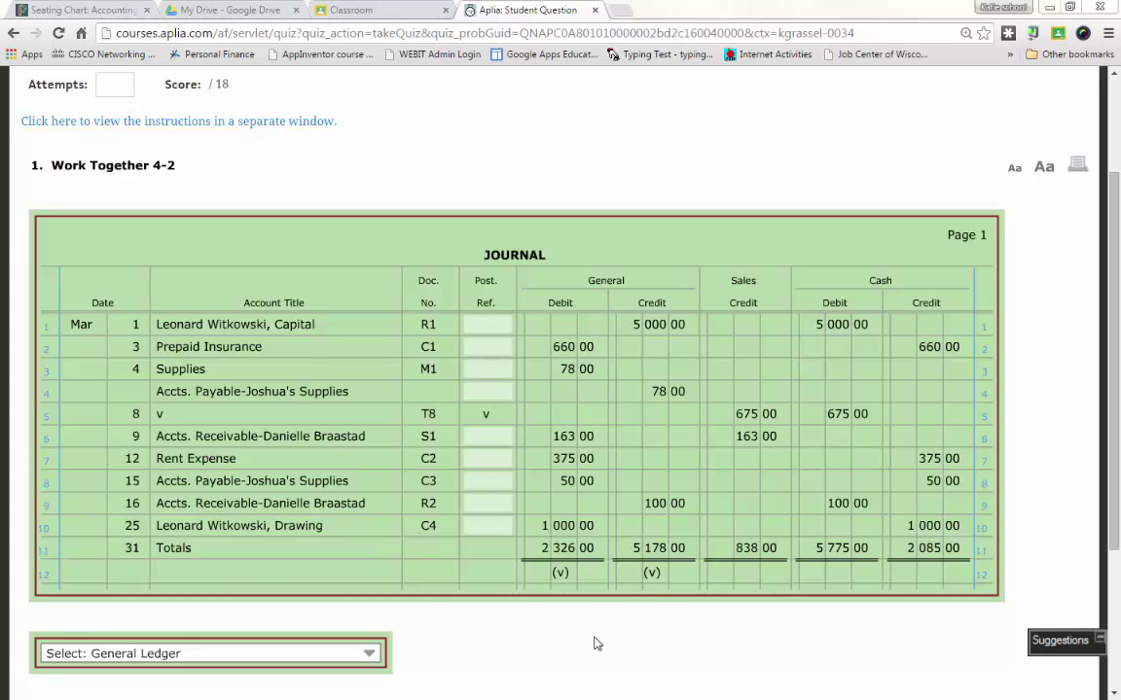
Show the empty Prepaid Insurance ledger, account 140, below the journal
scroll(581, 656, down, 3)
click(370, 429)
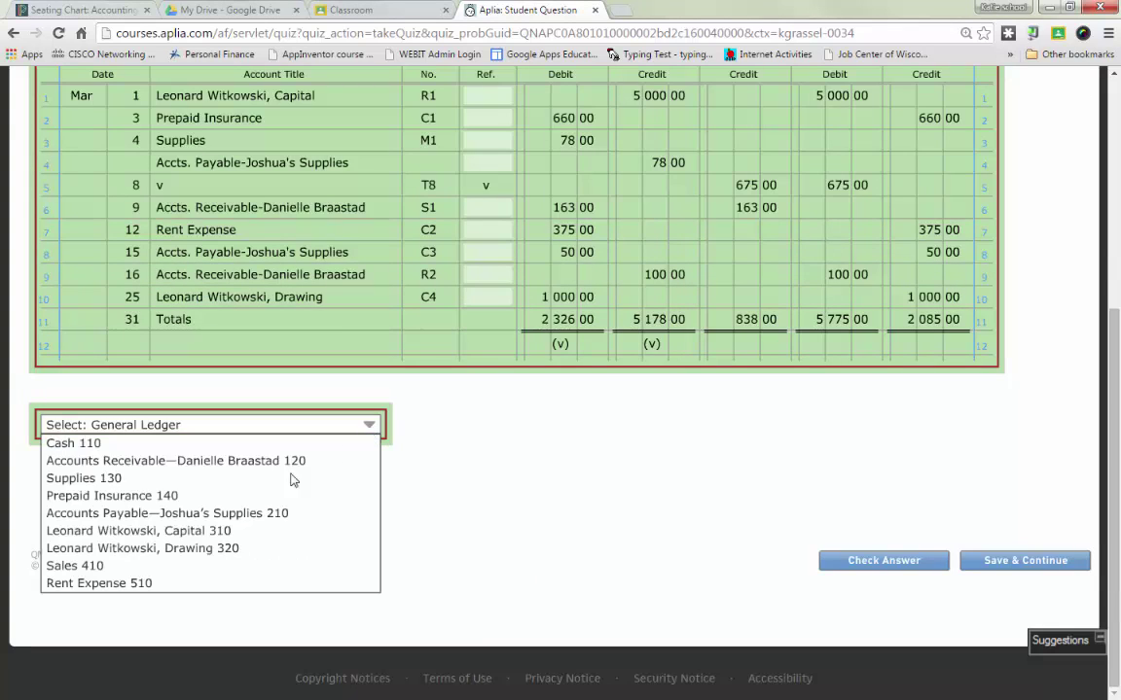
click(123, 505)
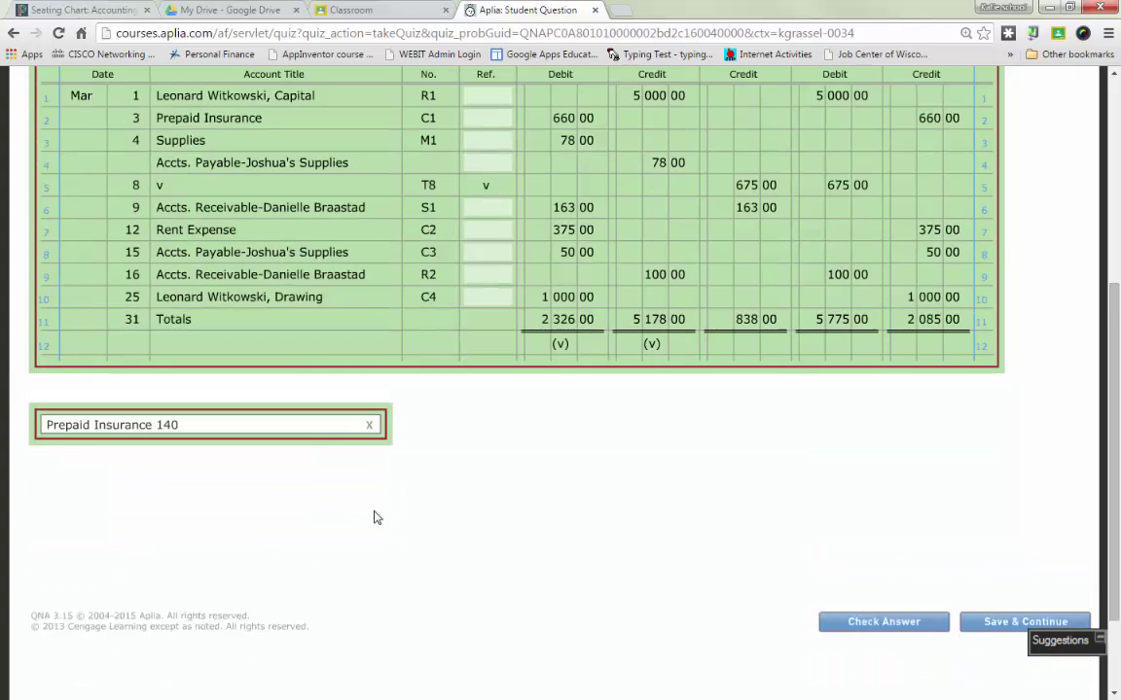
scroll(384, 515, down, 2)
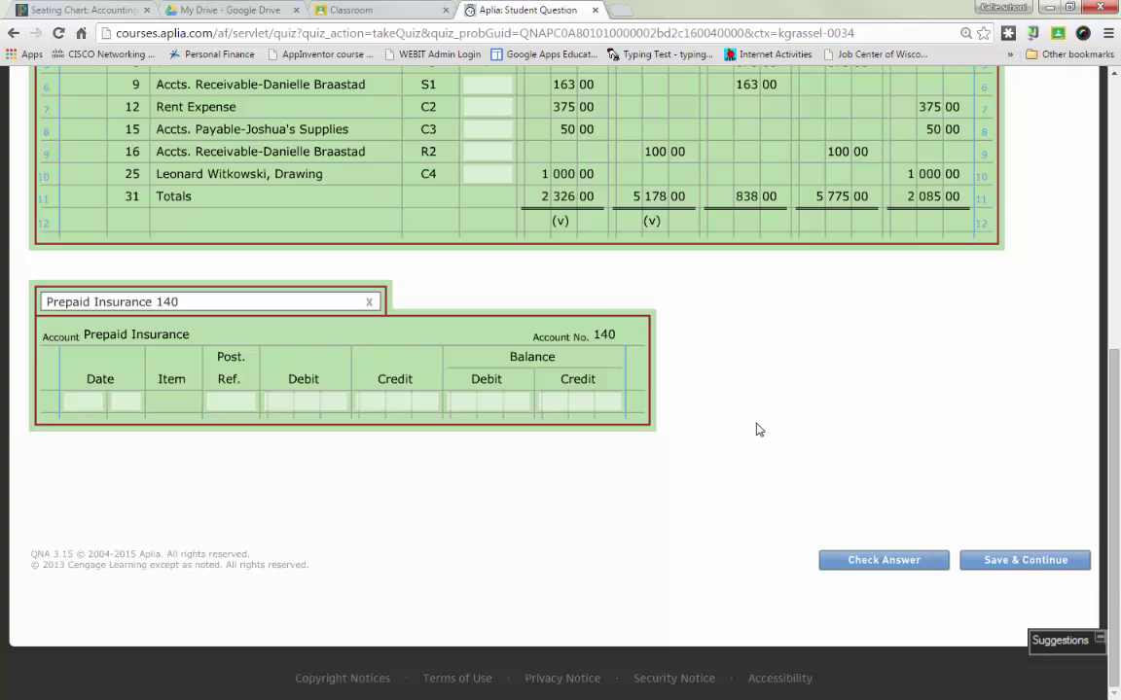
Switch the ledger from Prepaid Insurance to the owner's Capital account, No. 310
scroll(759, 432, up, 5)
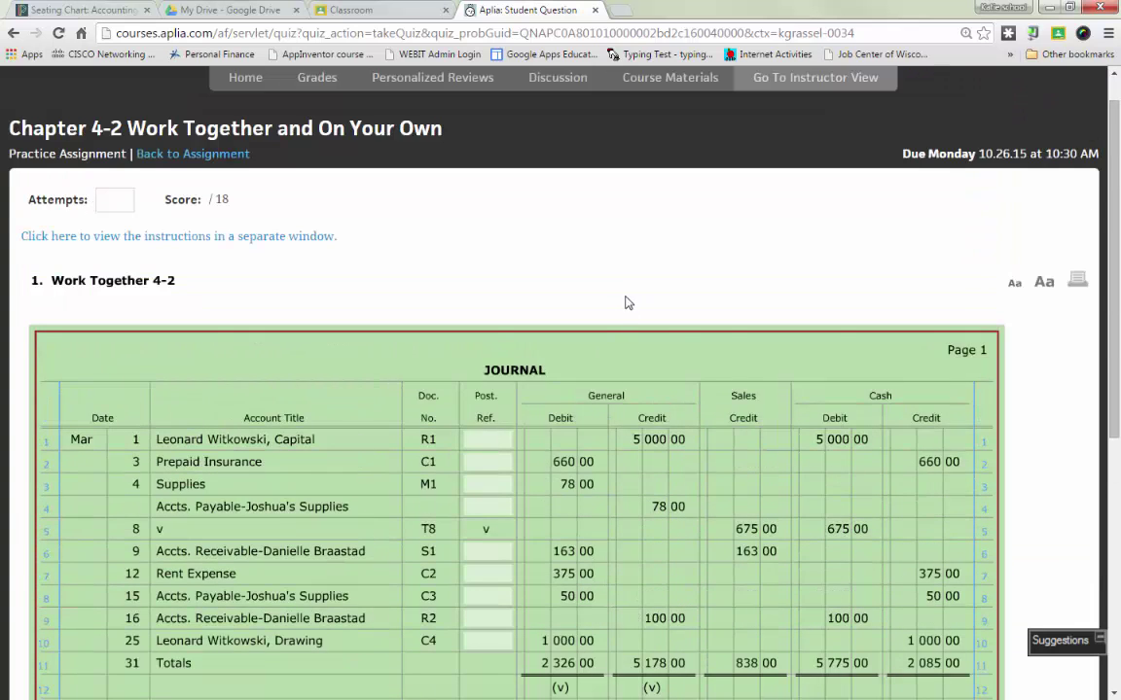
scroll(574, 224, down, 3)
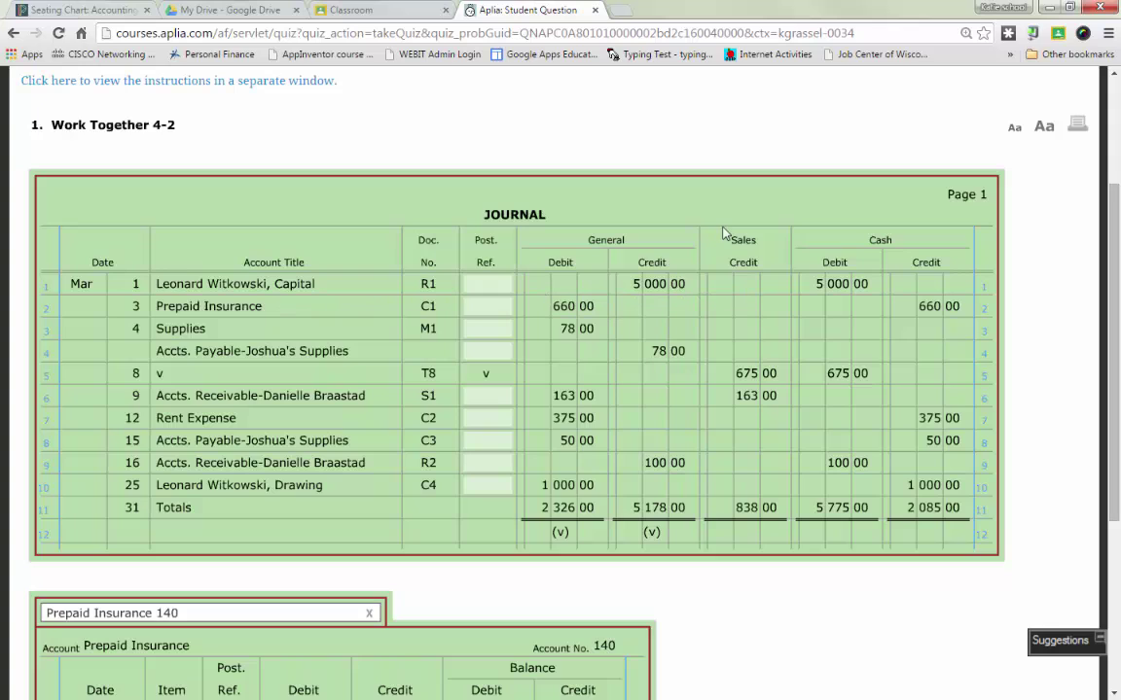
scroll(236, 342, down, 1)
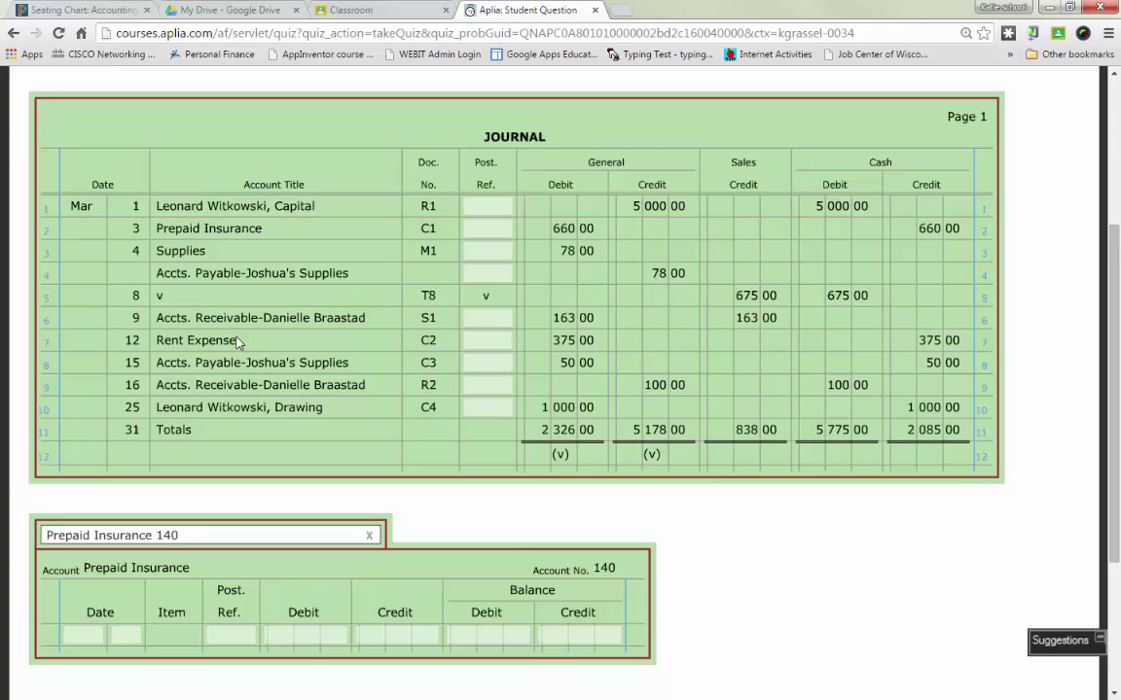
scroll(237, 342, down, 1)
click(292, 457)
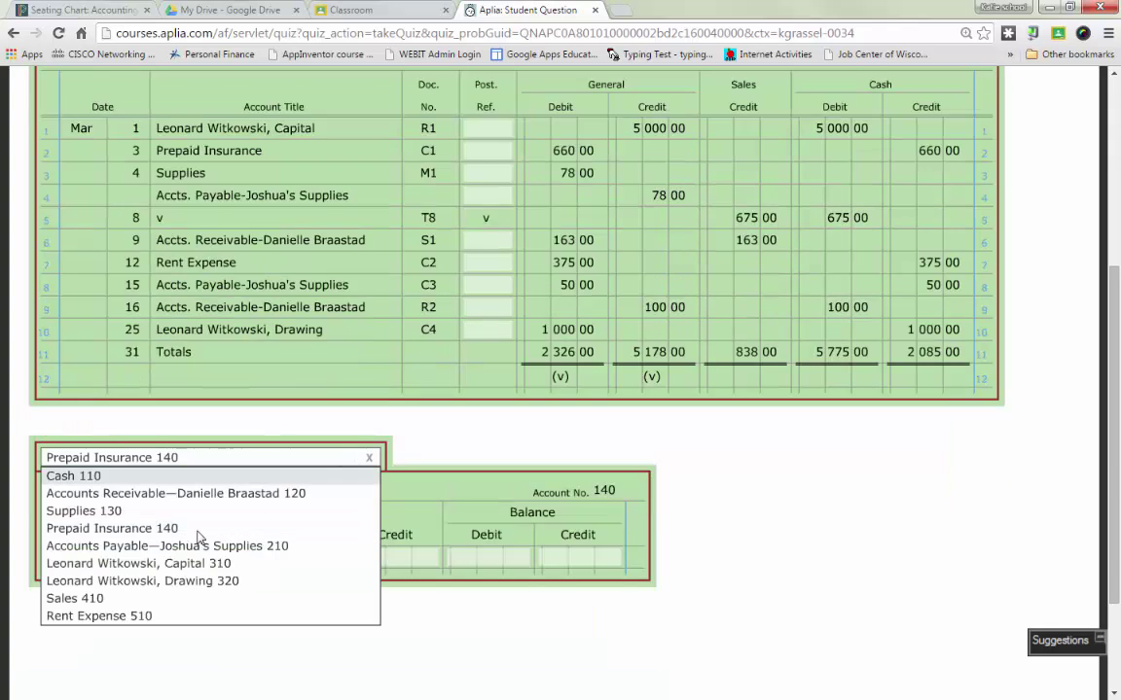
click(140, 566)
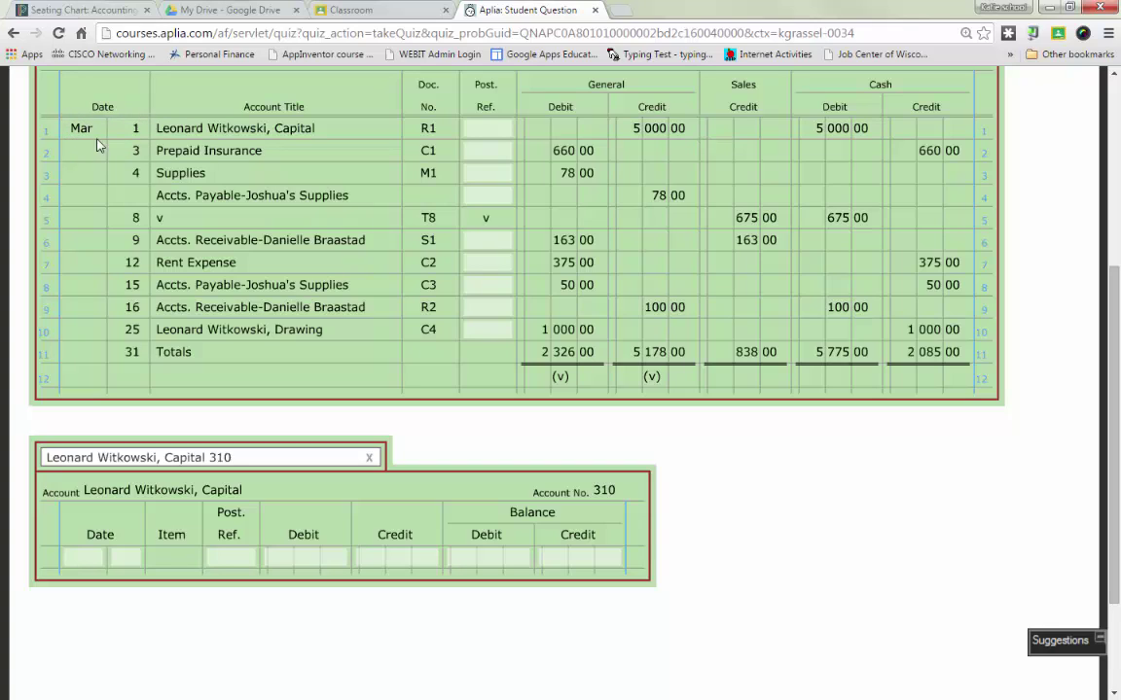
Date the Capital ledger's first line Mar 1
click(90, 565)
text(Ma)
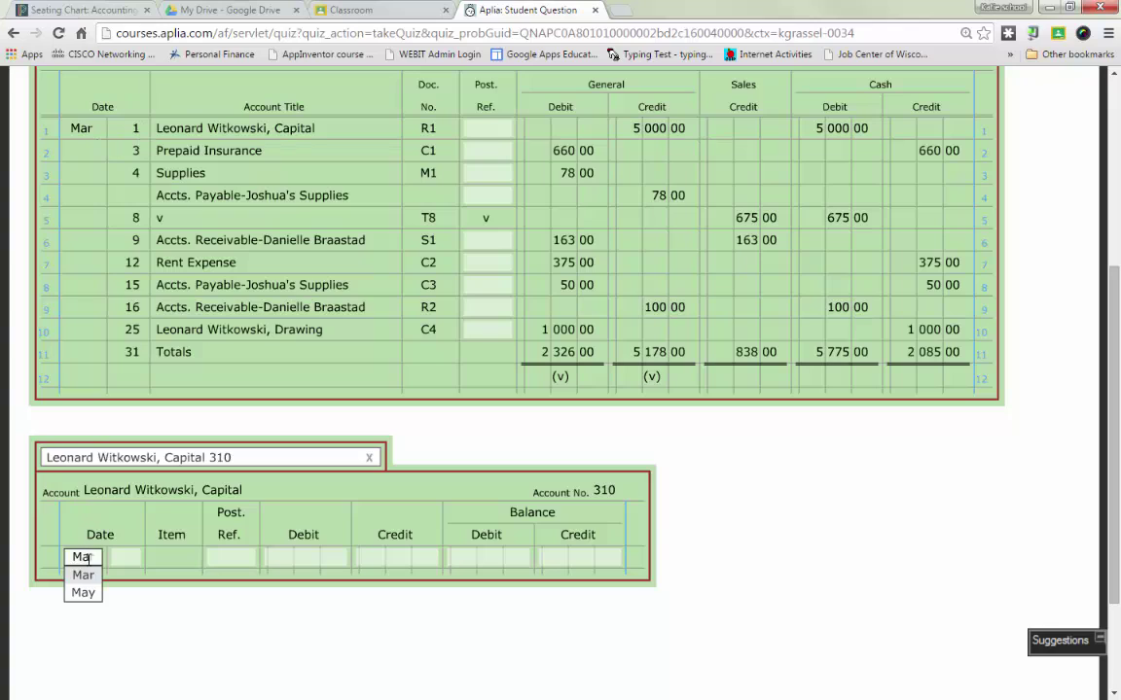
text(r)
key(Return)
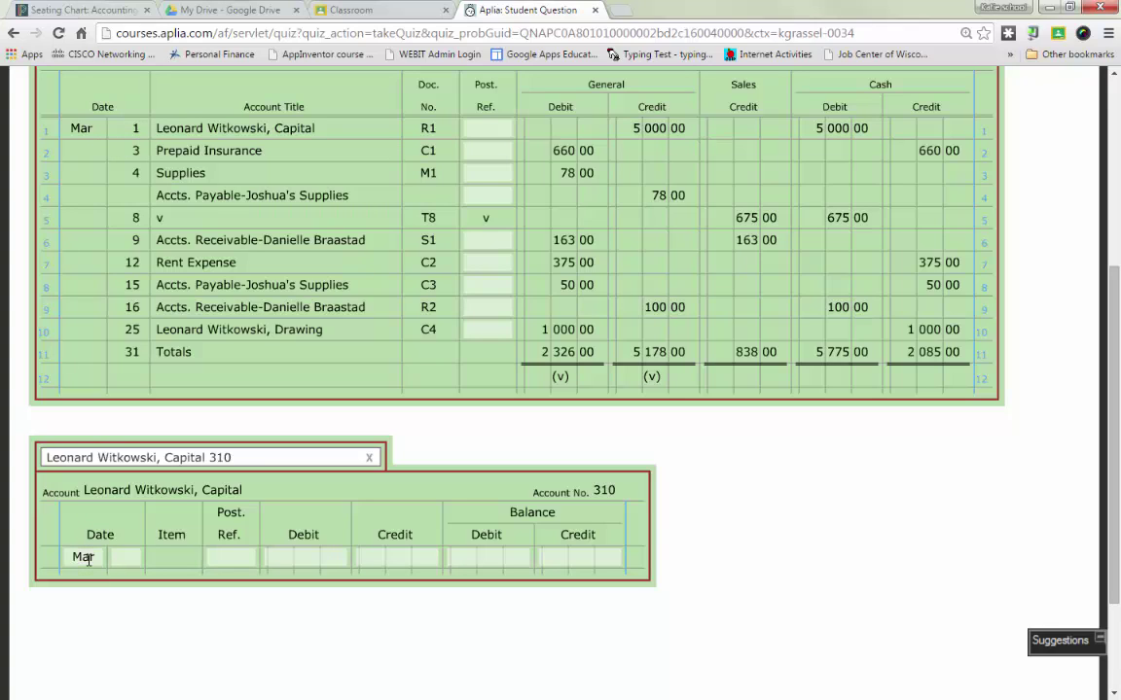
click(124, 562)
text(1)
key(Tab)
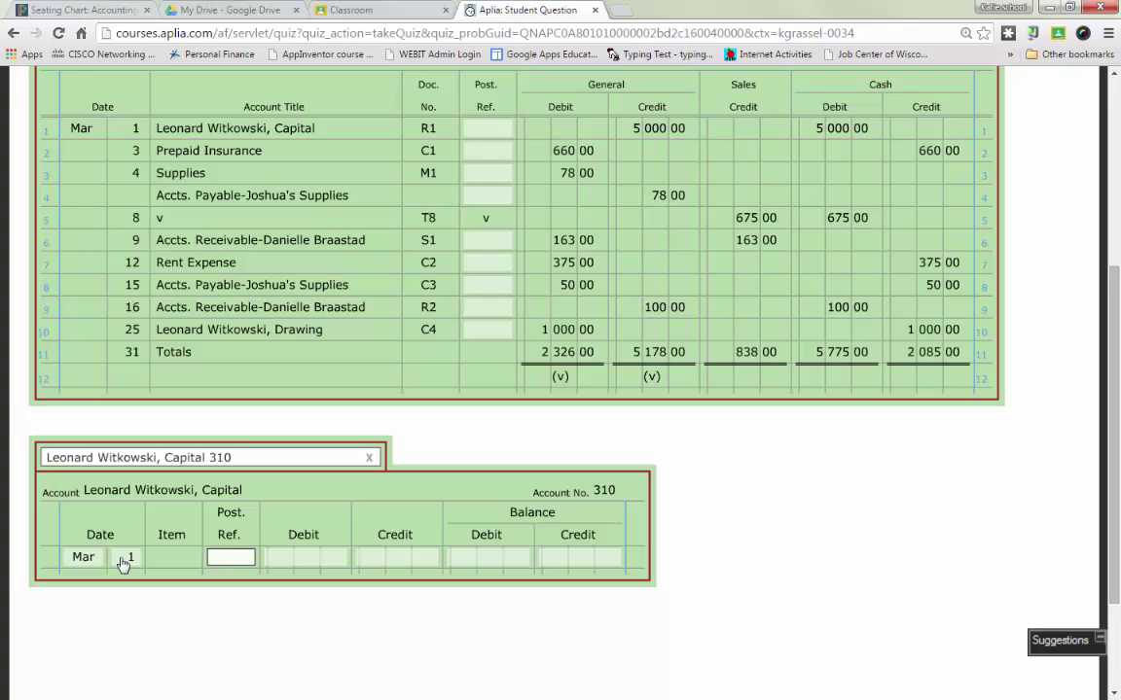
Enter journal page 1 as that line's posting reference
click(843, 551)
scroll(839, 555, up, 2)
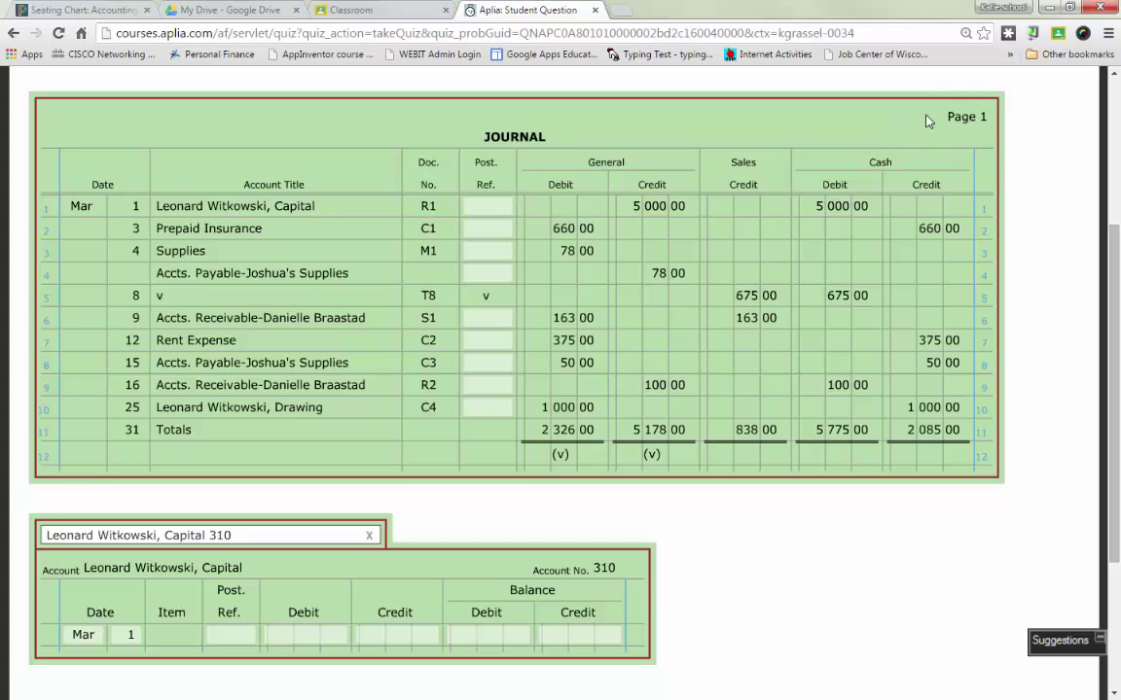
click(235, 639)
text(g)
key(BackSpace)
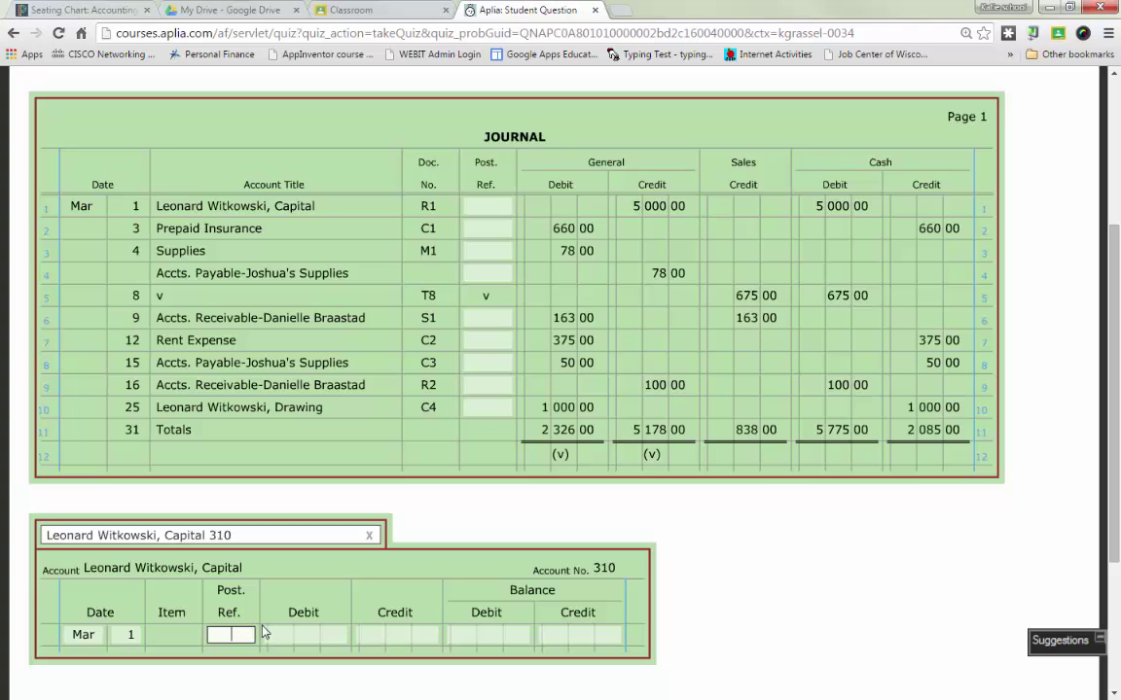
text(j)
key(BackSpace)
text(1)
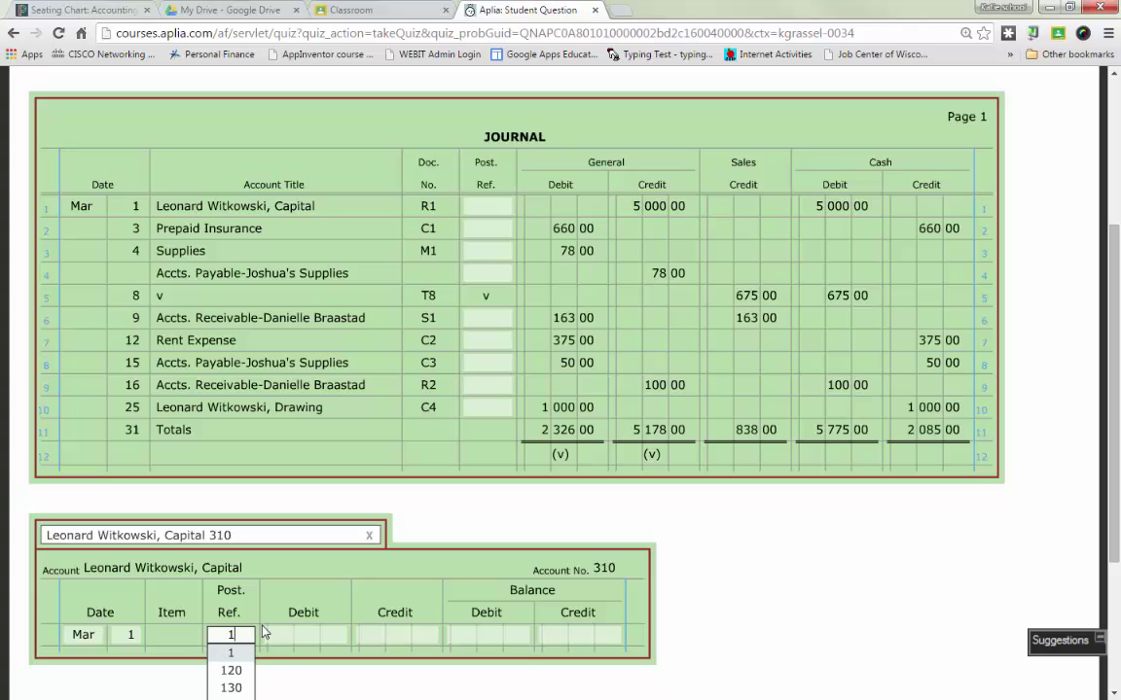
key(Tab)
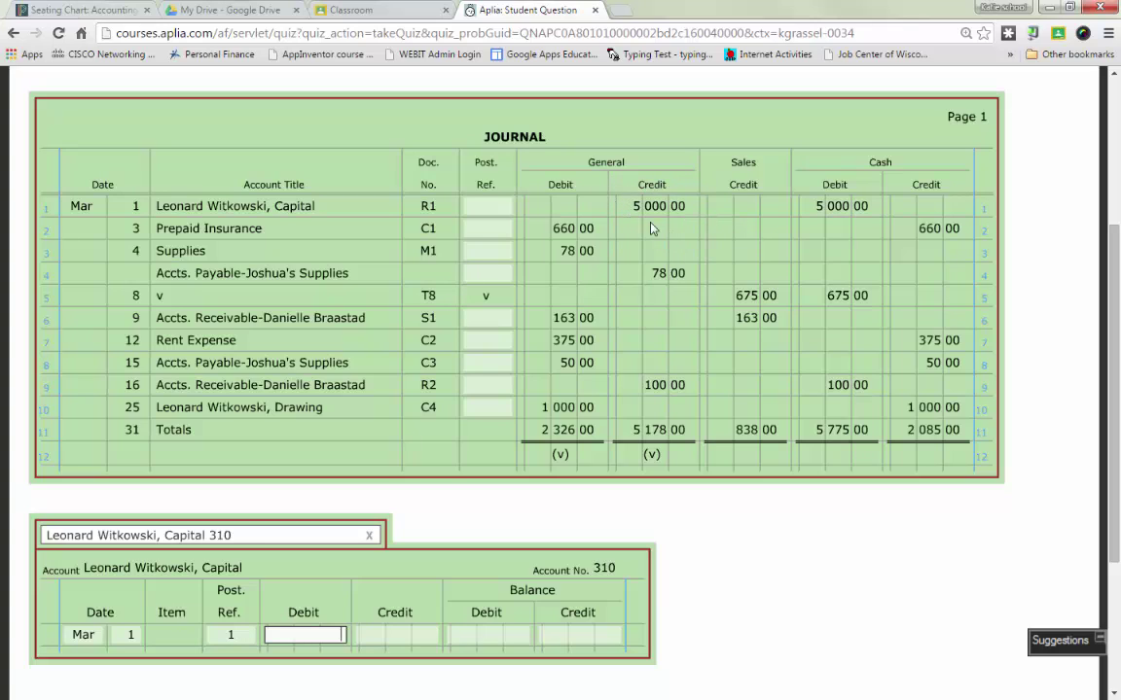
Enter a 5,000.00 credit and a 5,000.00 credit balance in the Capital ledger
click(395, 637)
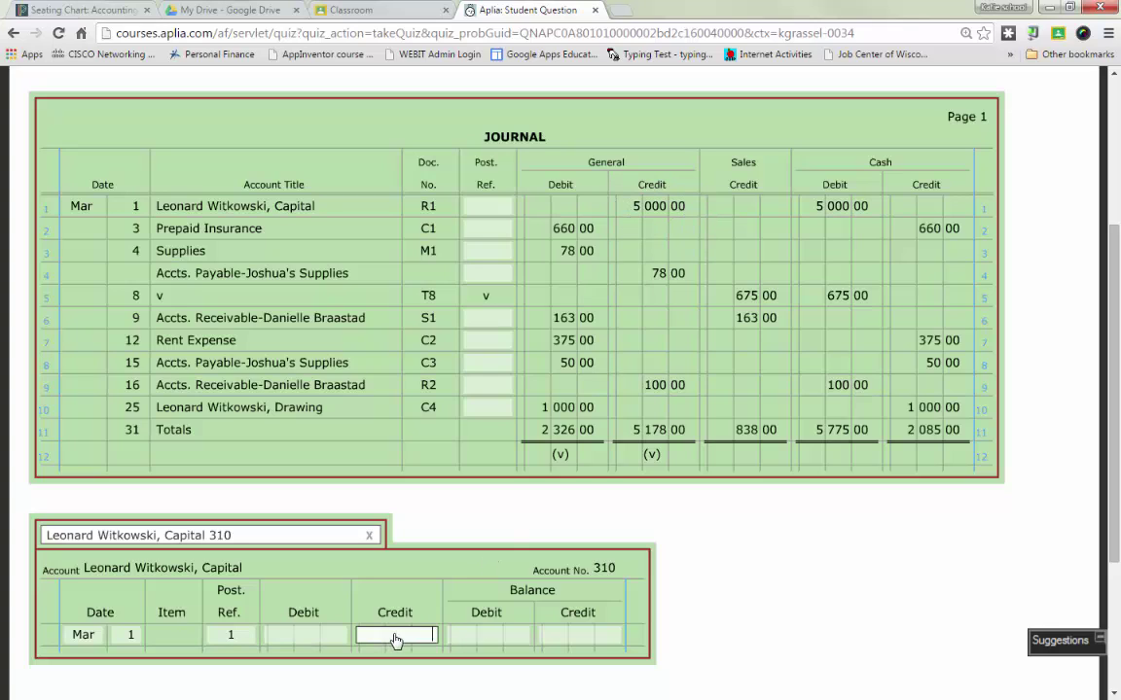
text(5 000)
key(Tab)
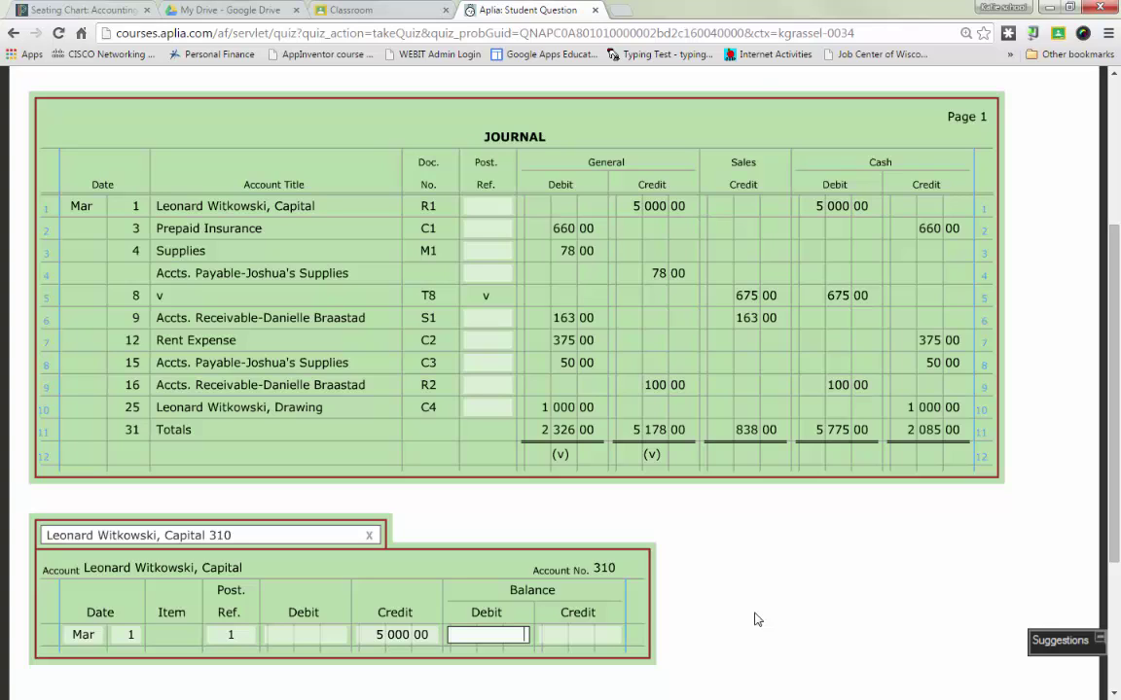
click(574, 637)
text(5000)
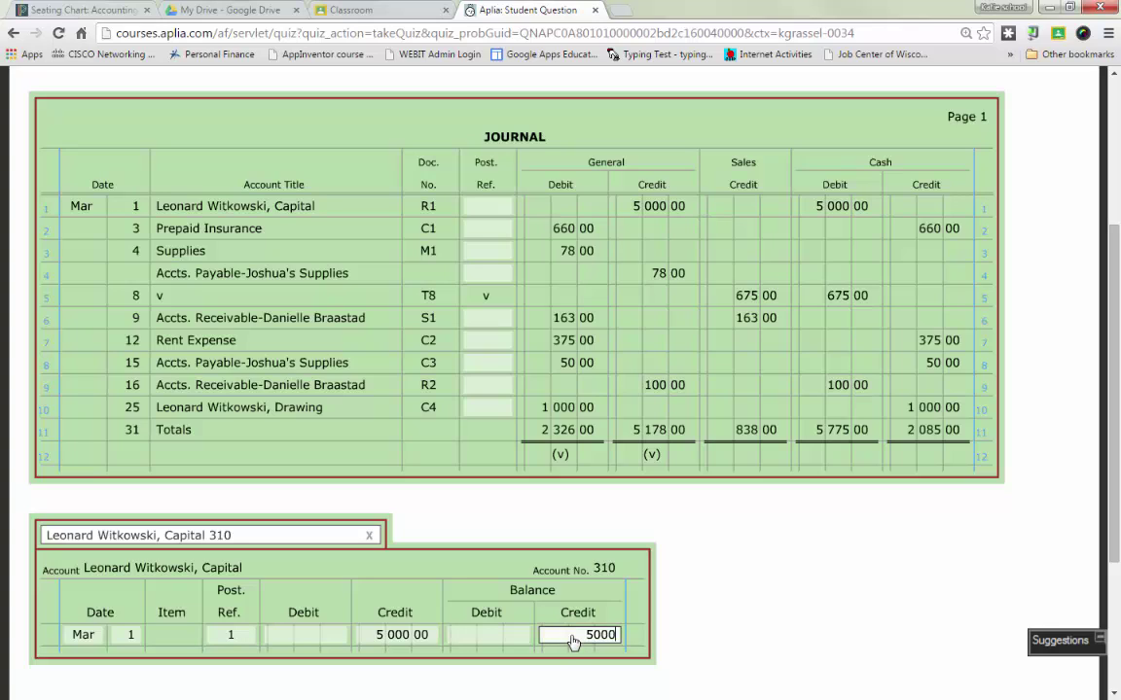
key(Tab)
Enter 310 as journal line 1's posting reference
click(482, 213)
text(310)
key(Tab)
Close the Capital ledger and switch to Prepaid Insurance, account 140
click(370, 537)
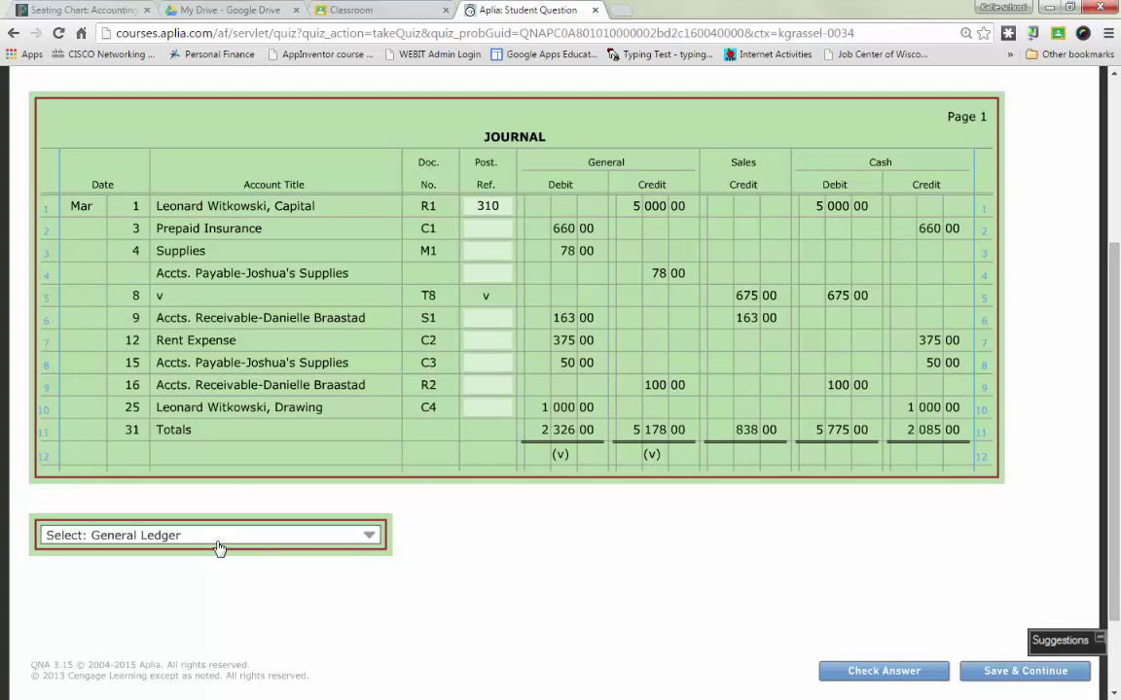
click(218, 547)
click(185, 607)
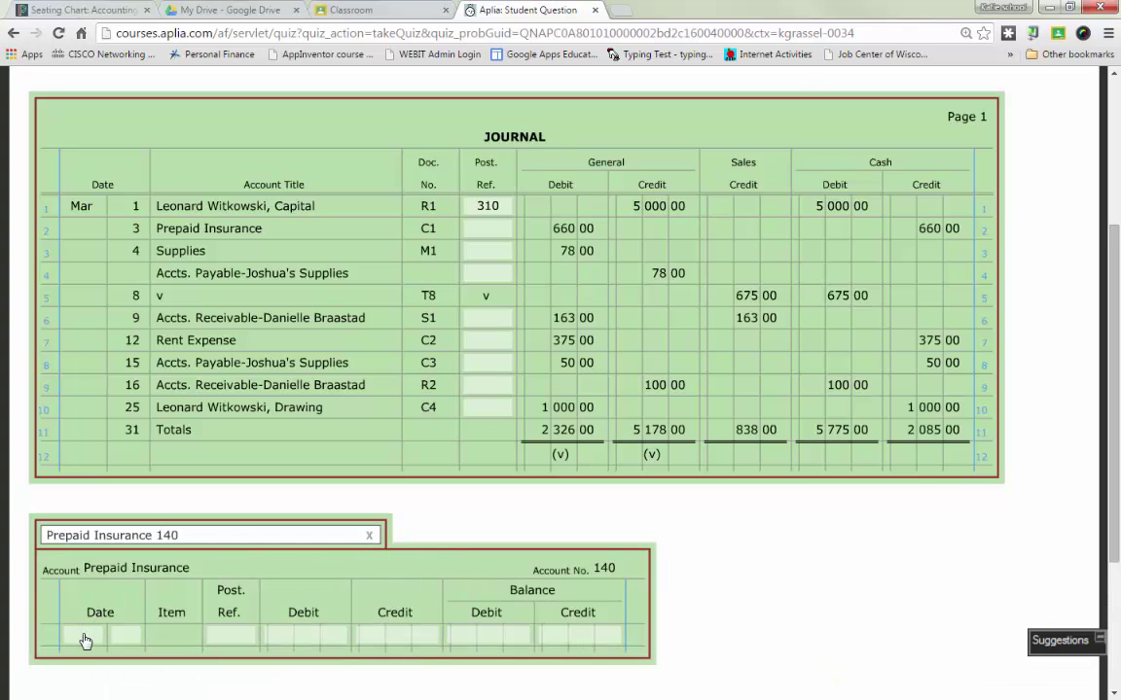
Post a Mar 3, page 1 line with a 660.00 debit and 660.00 debit balance
click(85, 638)
text(Mar)
key(Tab)
text(3)
key(Tab)
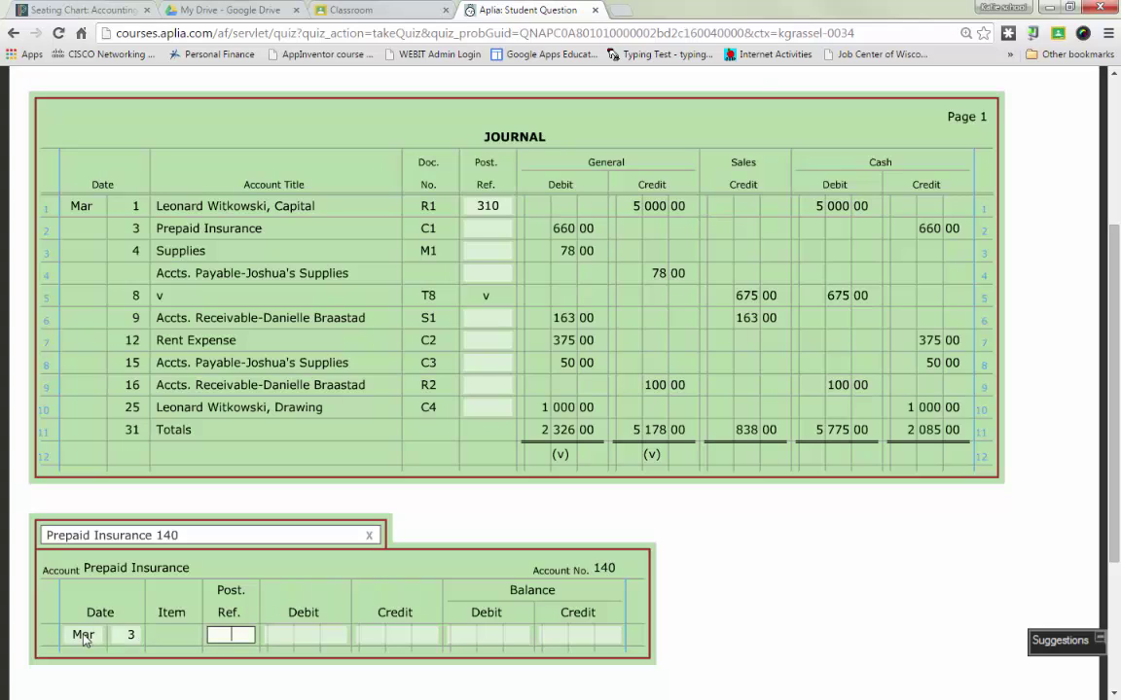
text(1)
key(Tab)
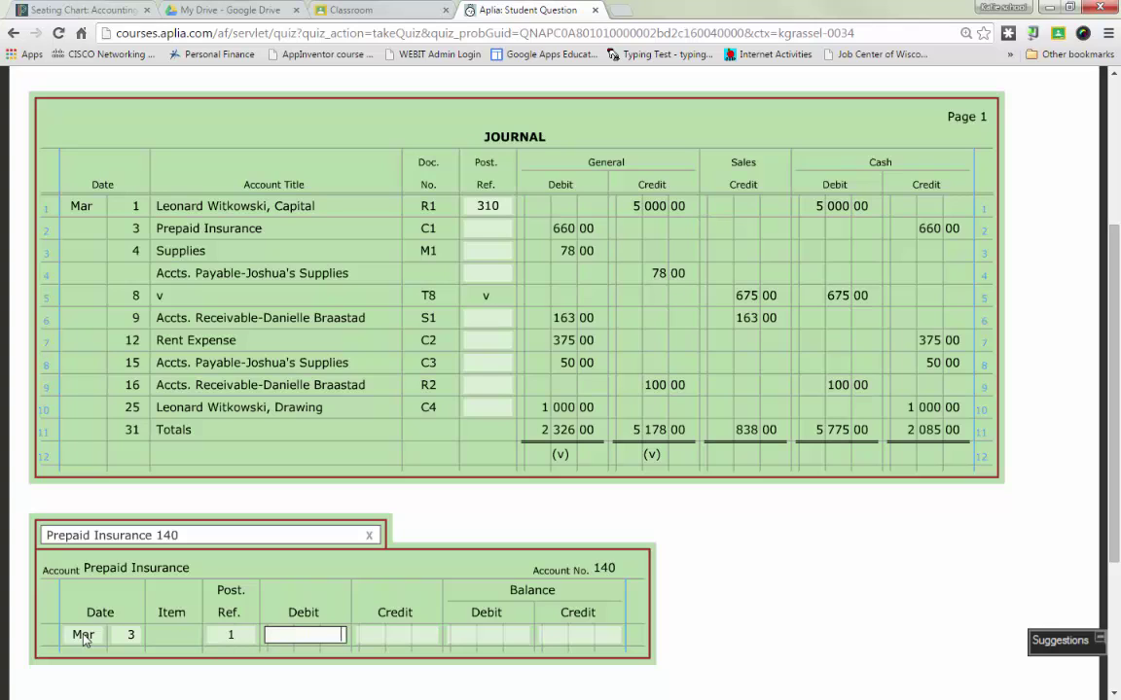
text(660)
click(502, 636)
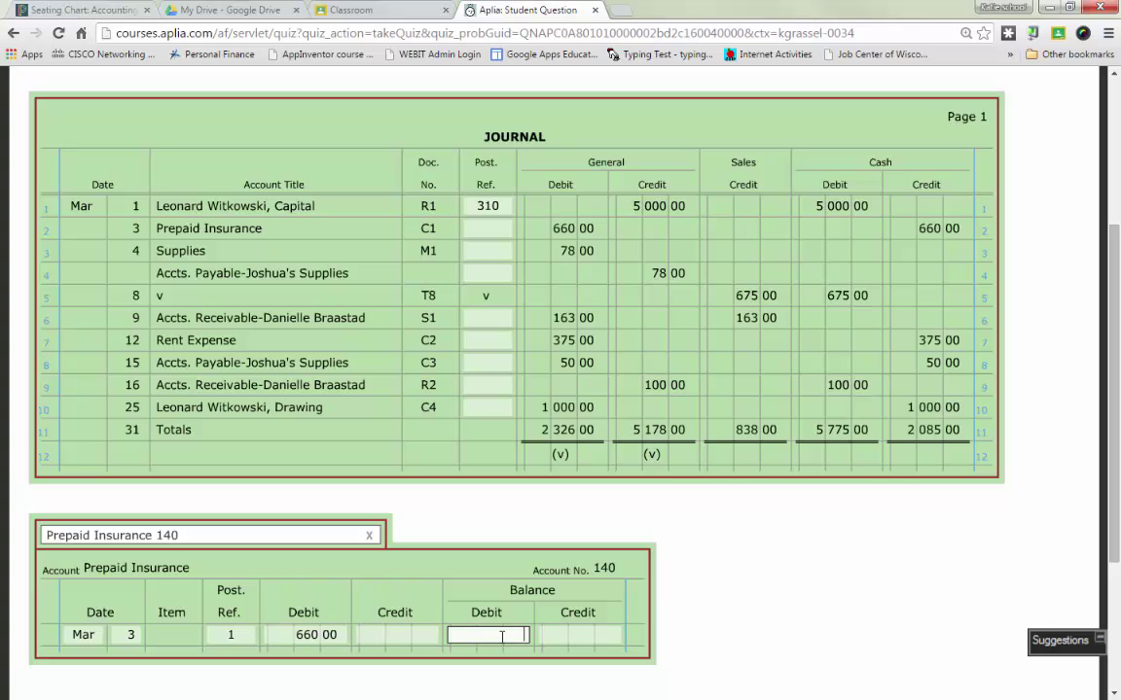
text(660)
key(Tab)
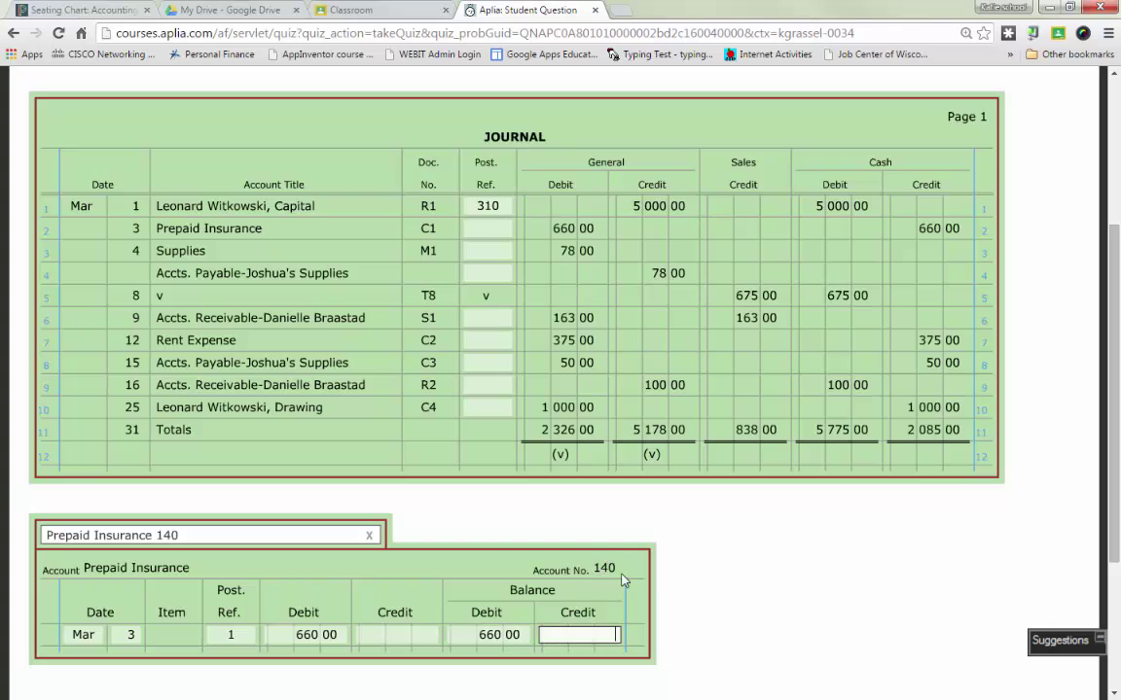
Enter 140 as journal line 2's posting reference to mark the debit posted
click(495, 237)
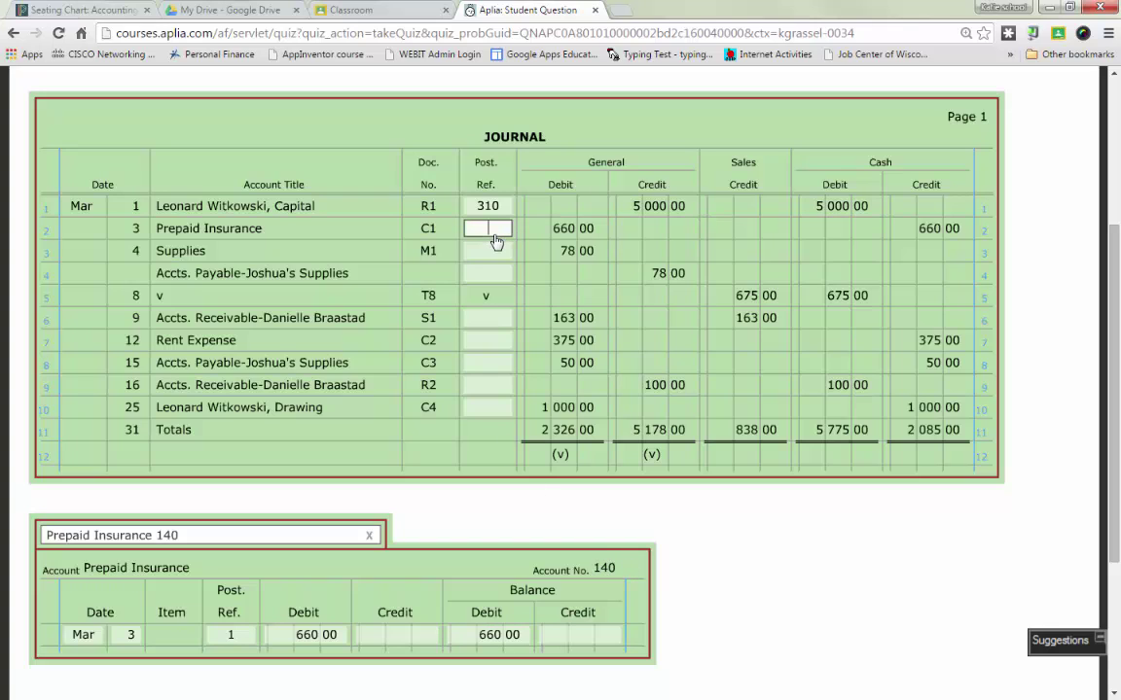
text(140)
click(350, 262)
Switch to Supplies 130 and start a Mar 4 line with posting reference 1
click(275, 536)
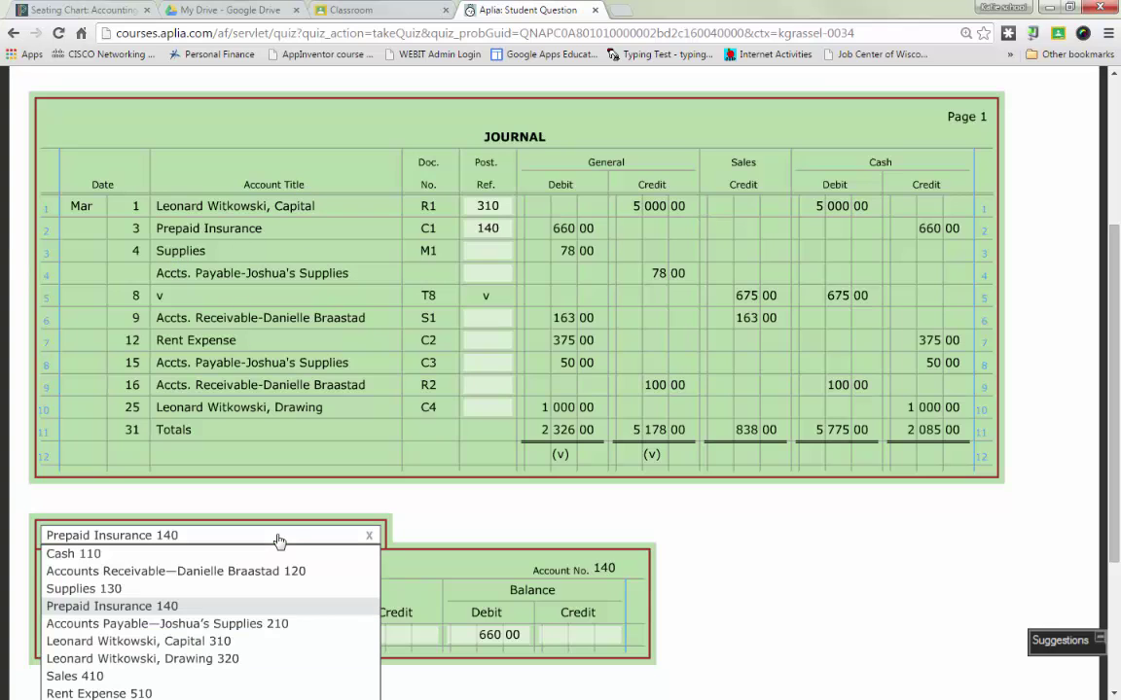
click(224, 590)
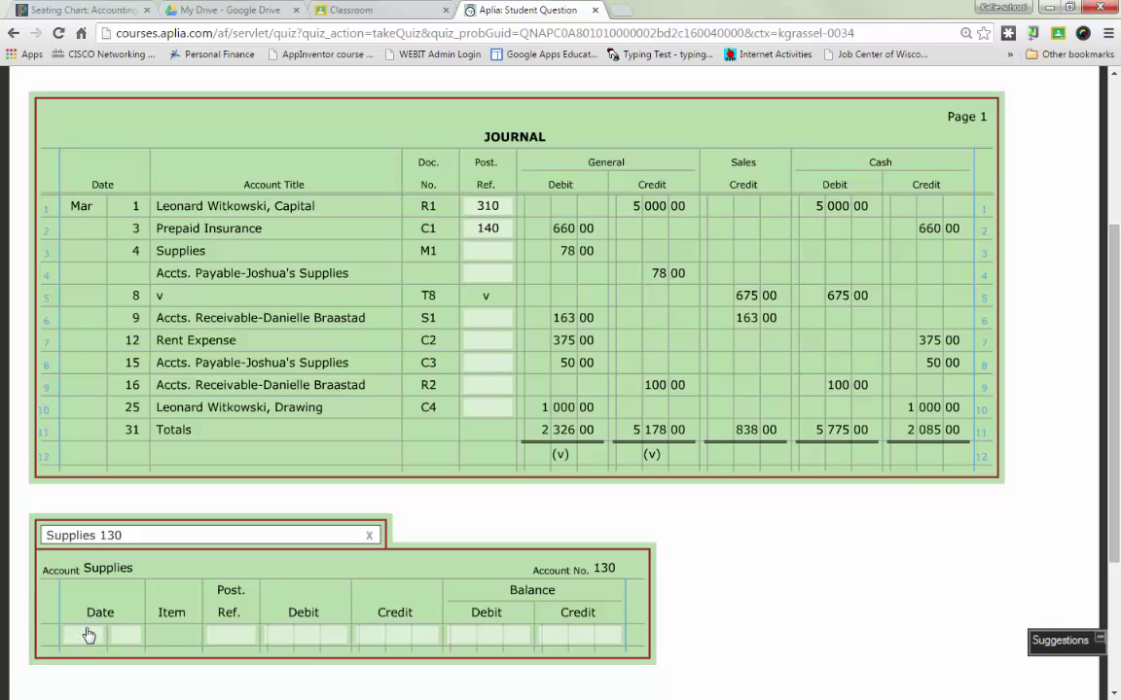
click(92, 640)
text(M)
key(Return)
key(Tab)
text(4)
key(Tab)
text(1)
key(Tab)
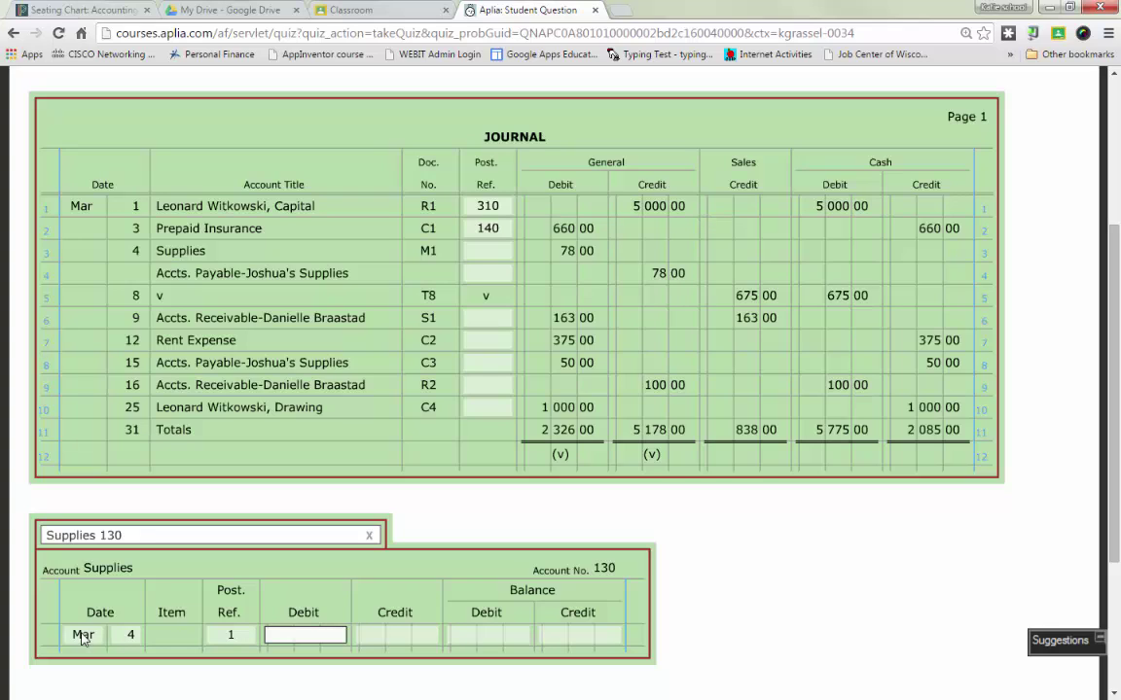
Enter a 78.00 debit and a 78.00 debit balance on the Supplies line
text(78)
key(Tab)
key(Tab)
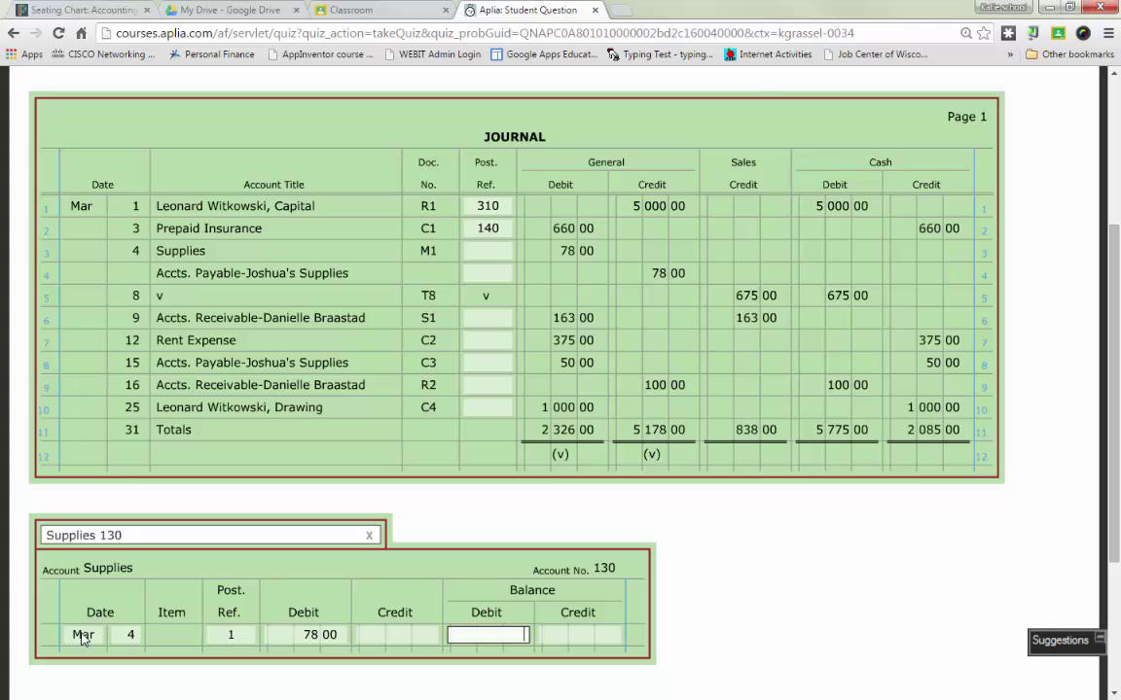
text(78)
key(BackSpace)
text(8)
key(Tab)
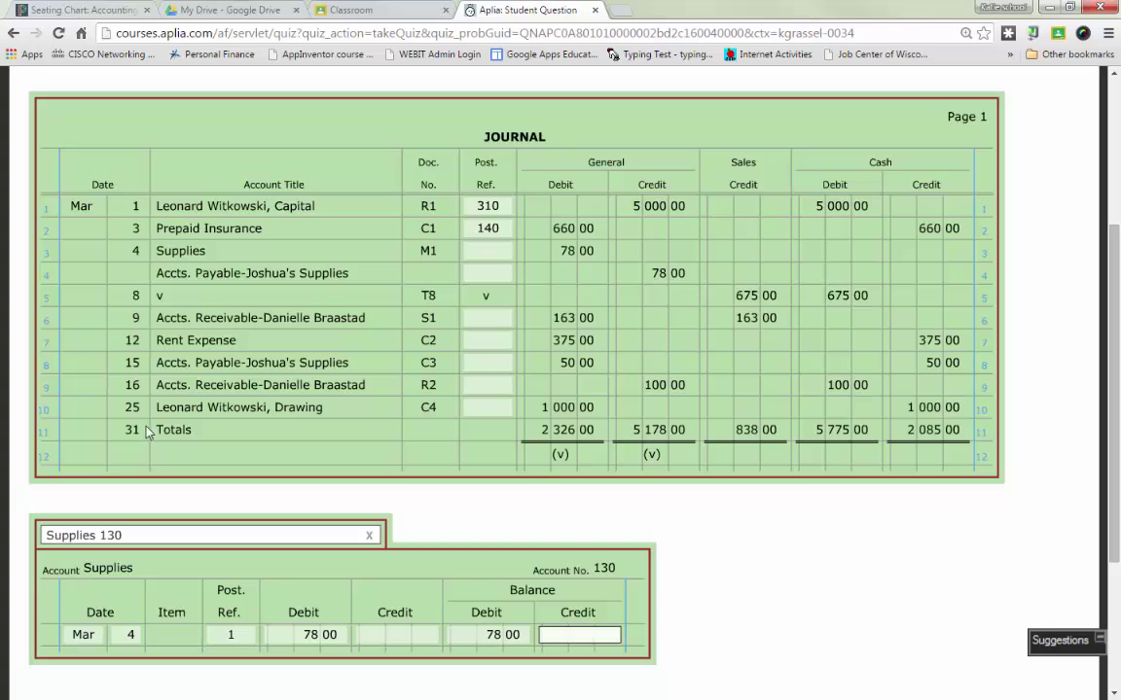
Enter 130 as journal line 3's posting reference
click(499, 257)
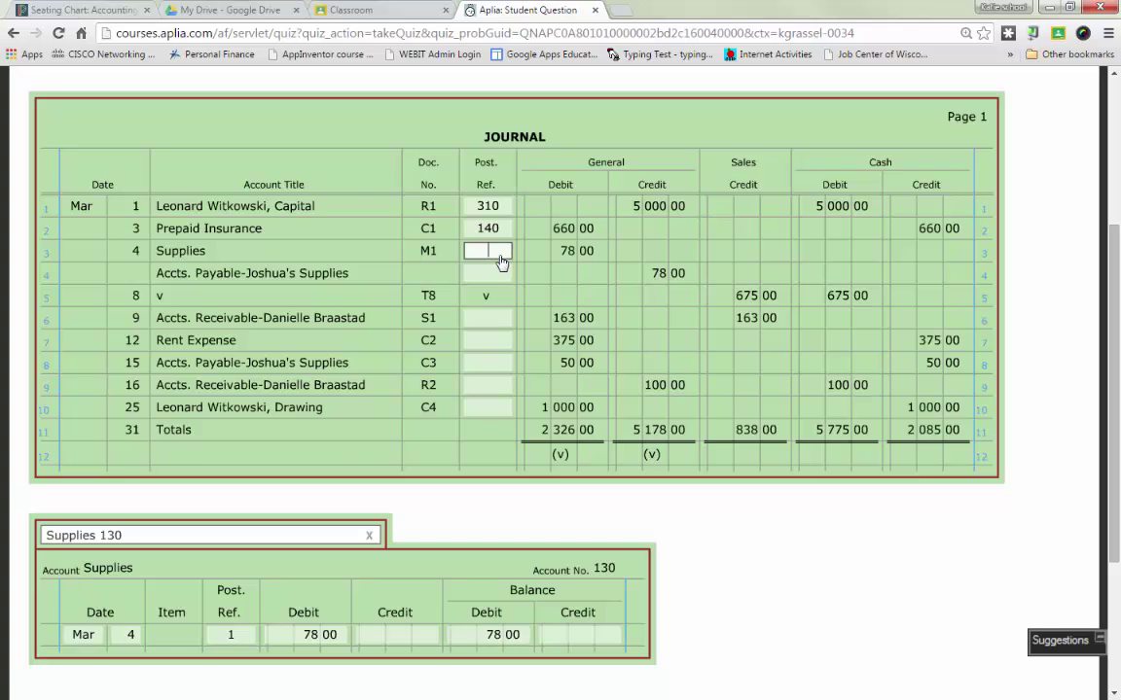
text(130)
key(Tab)
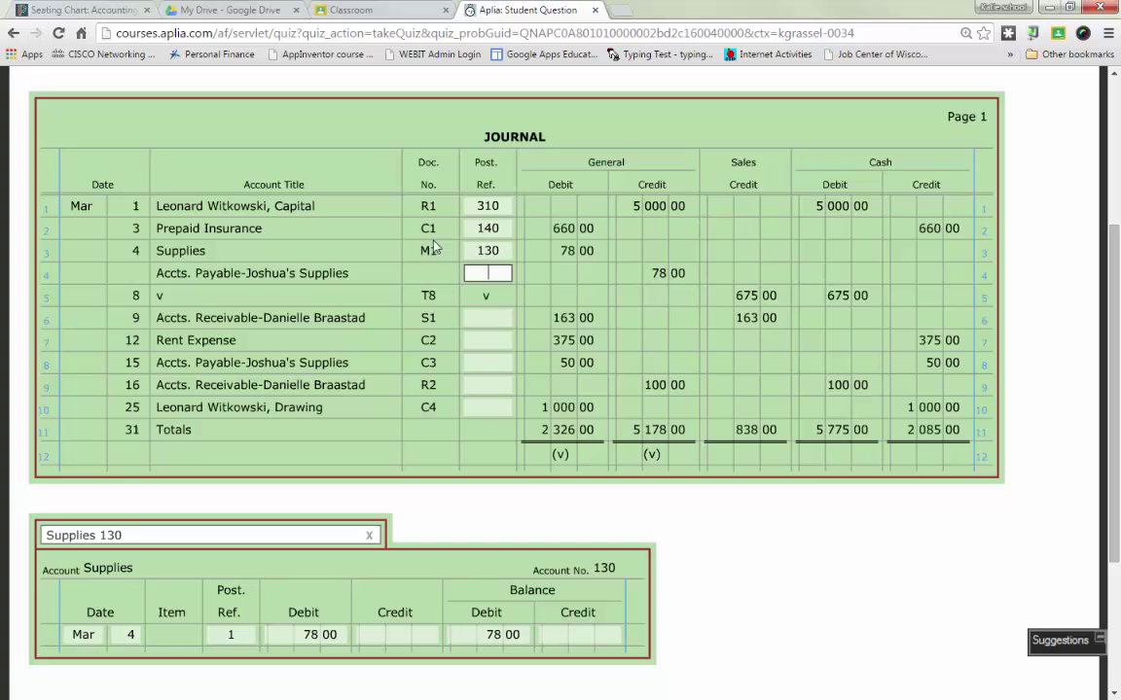
Switch to Accounts Payable 210 and start a Mar 4 line with posting reference 1
click(322, 542)
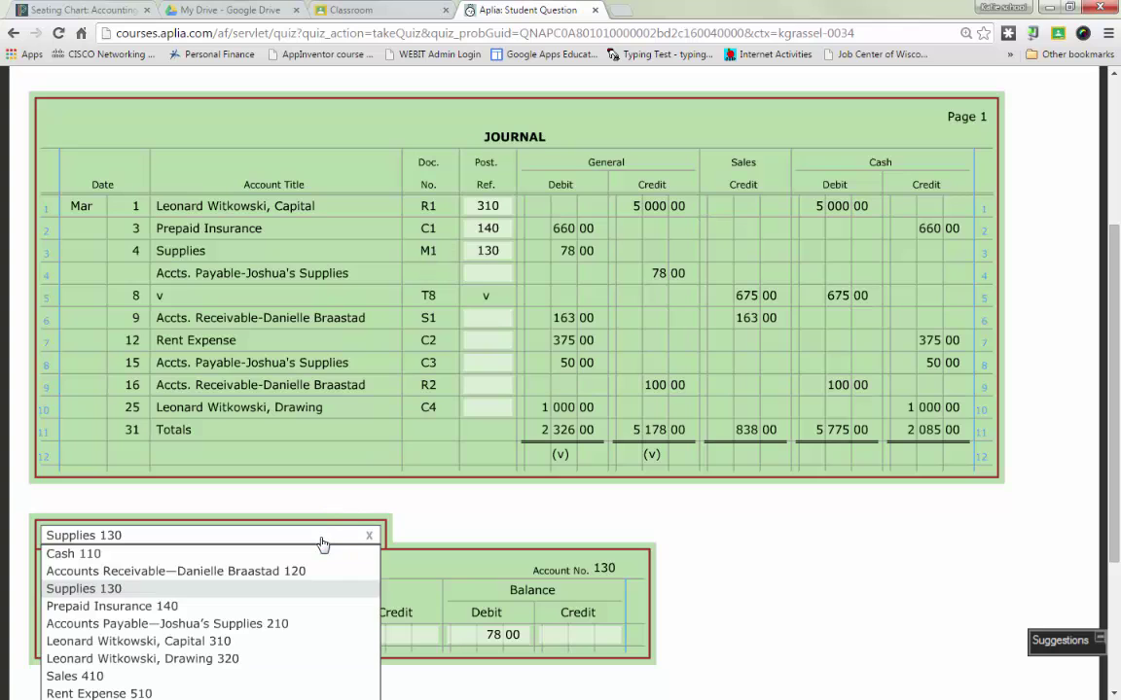
click(279, 628)
click(79, 633)
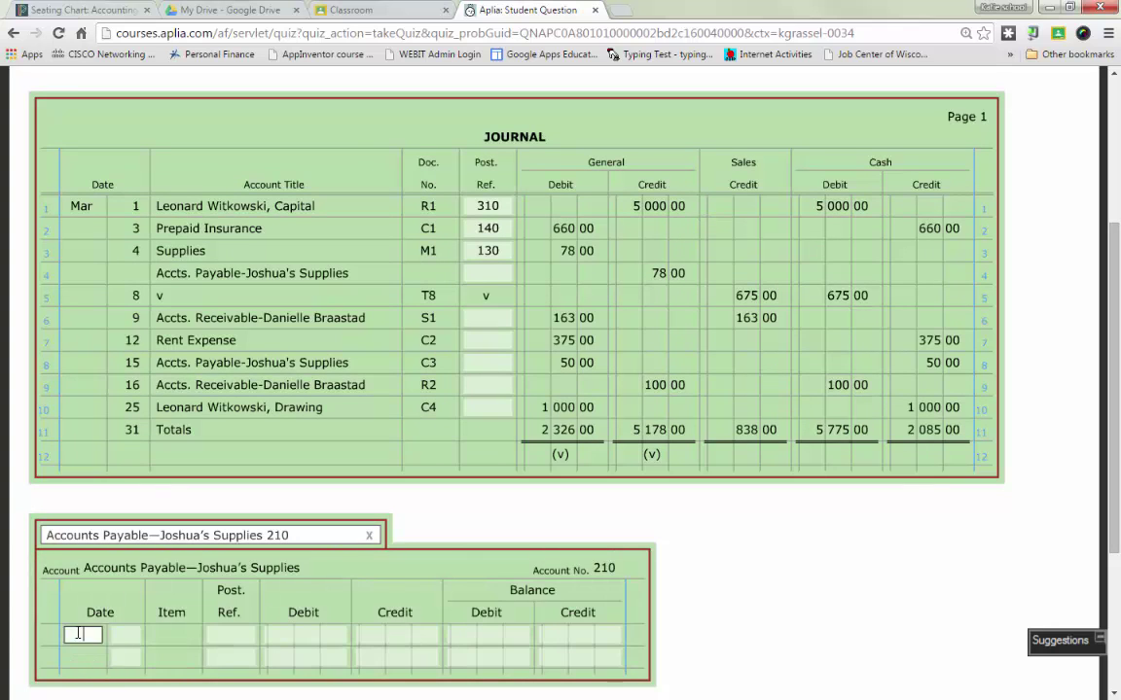
text(Mar)
key(Tab)
text(4)
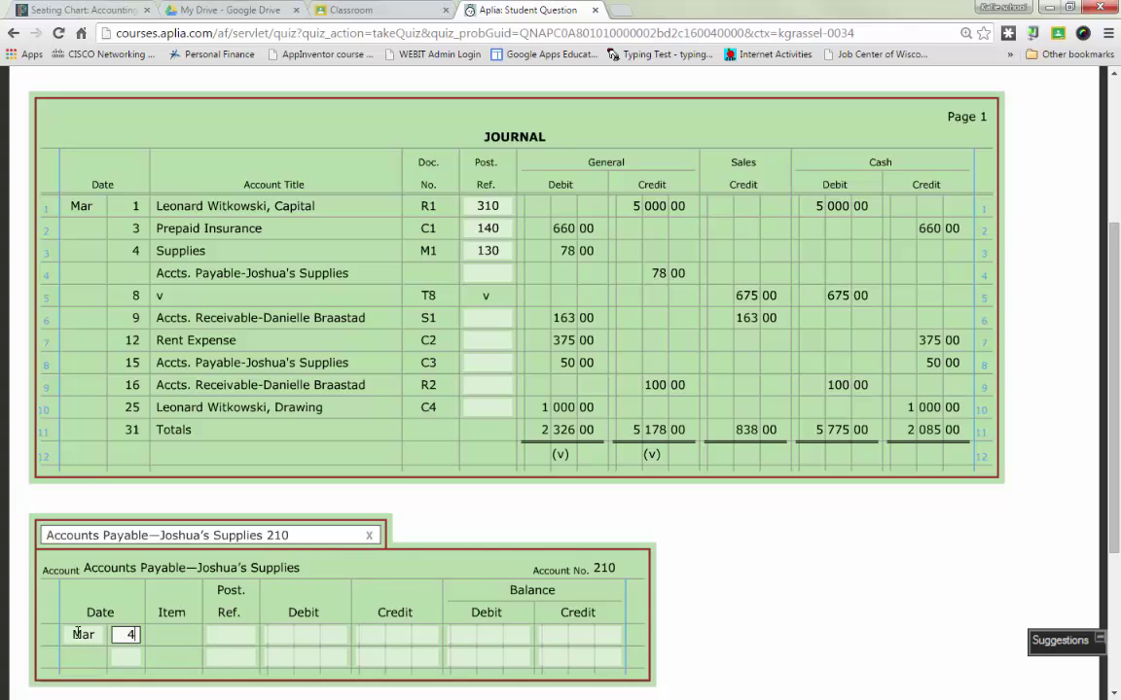
key(Tab)
text(1)
Enter a 78.00 credit and credit balance, fixing 780, then type 210 on journal line 4
key(Tab)
key(Tab)
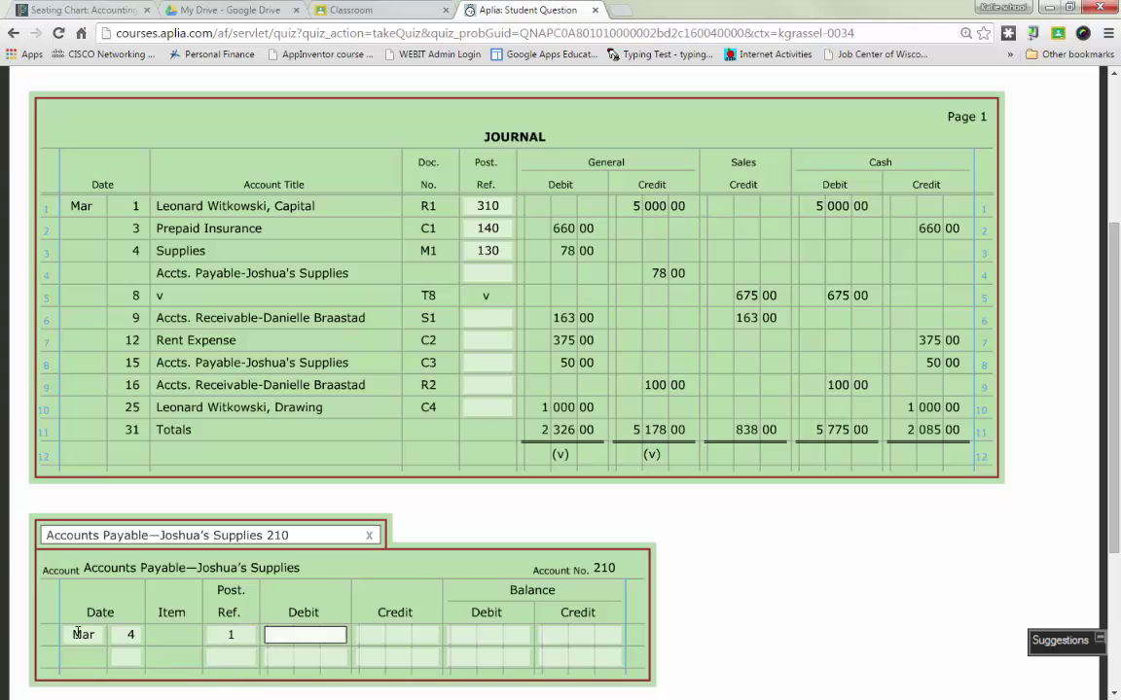
text(78)
key(Tab)
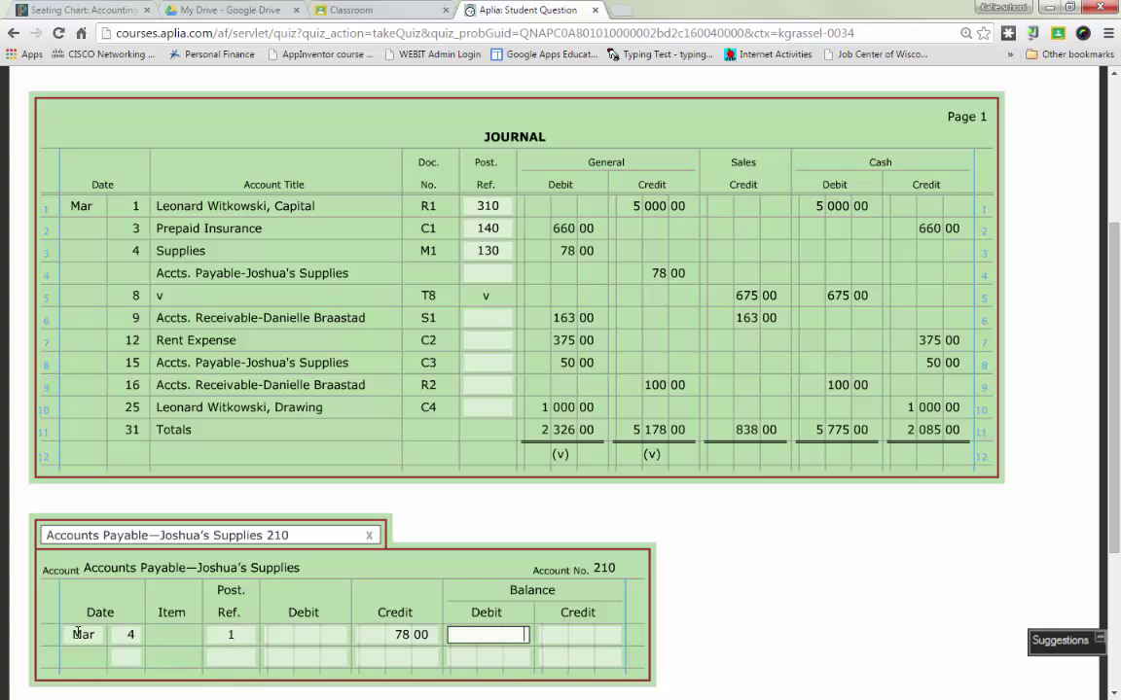
key(Tab)
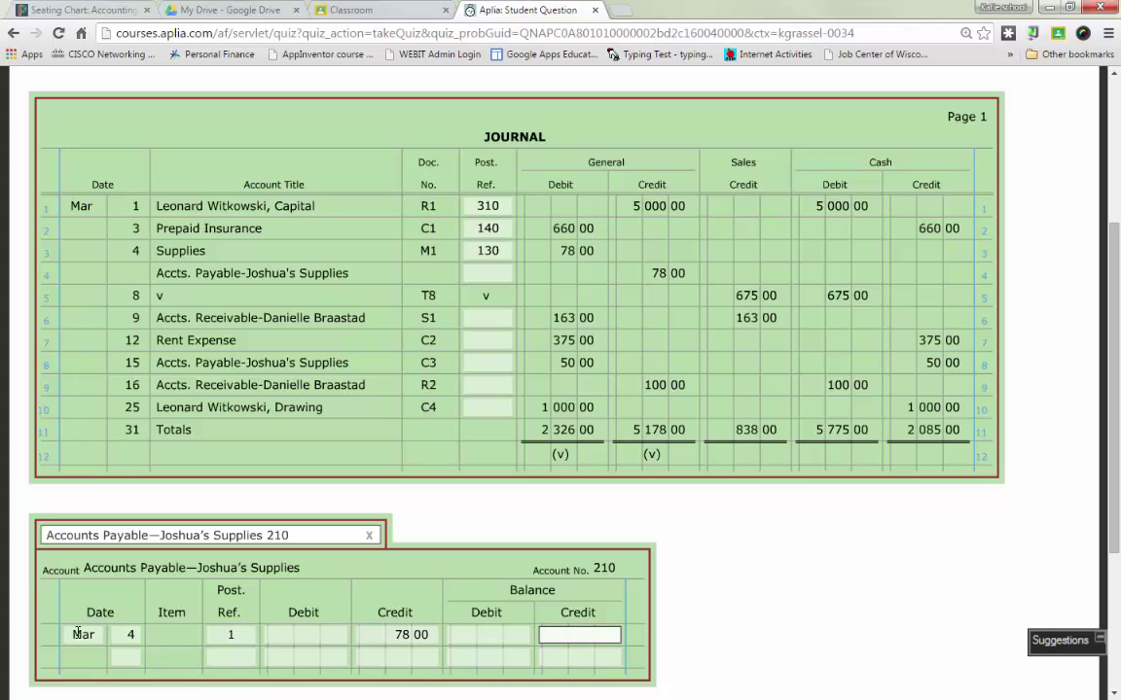
text(780)
key(Tab)
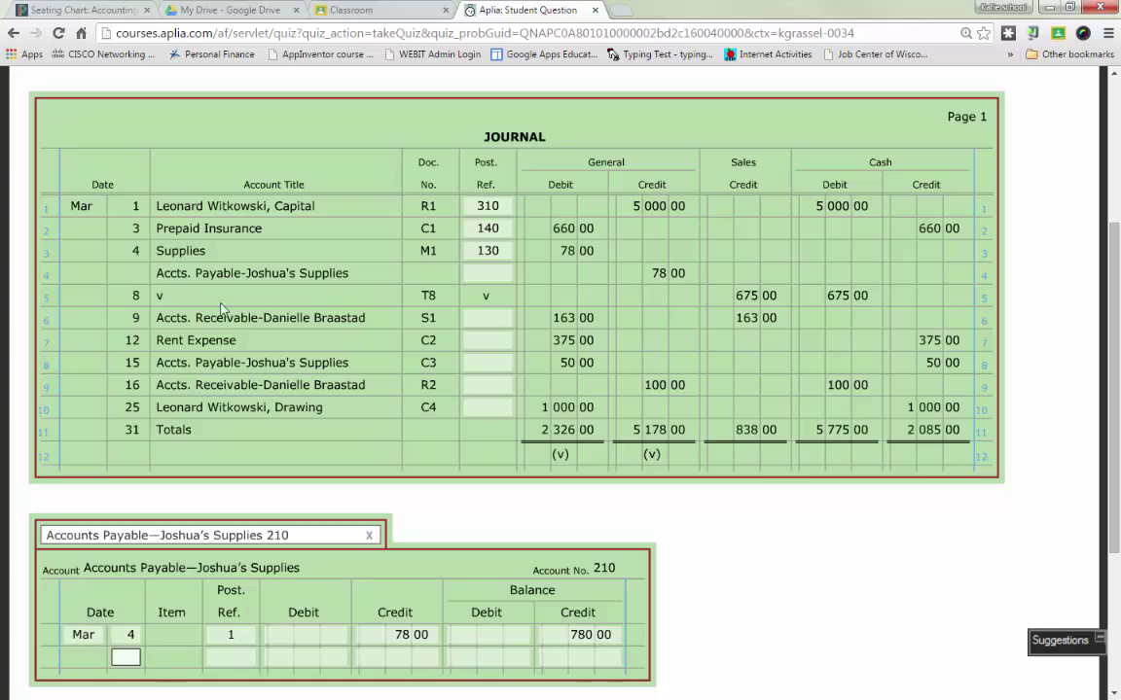
double_click(591, 632)
text(78)
key(Tab)
click(490, 272)
text(210)
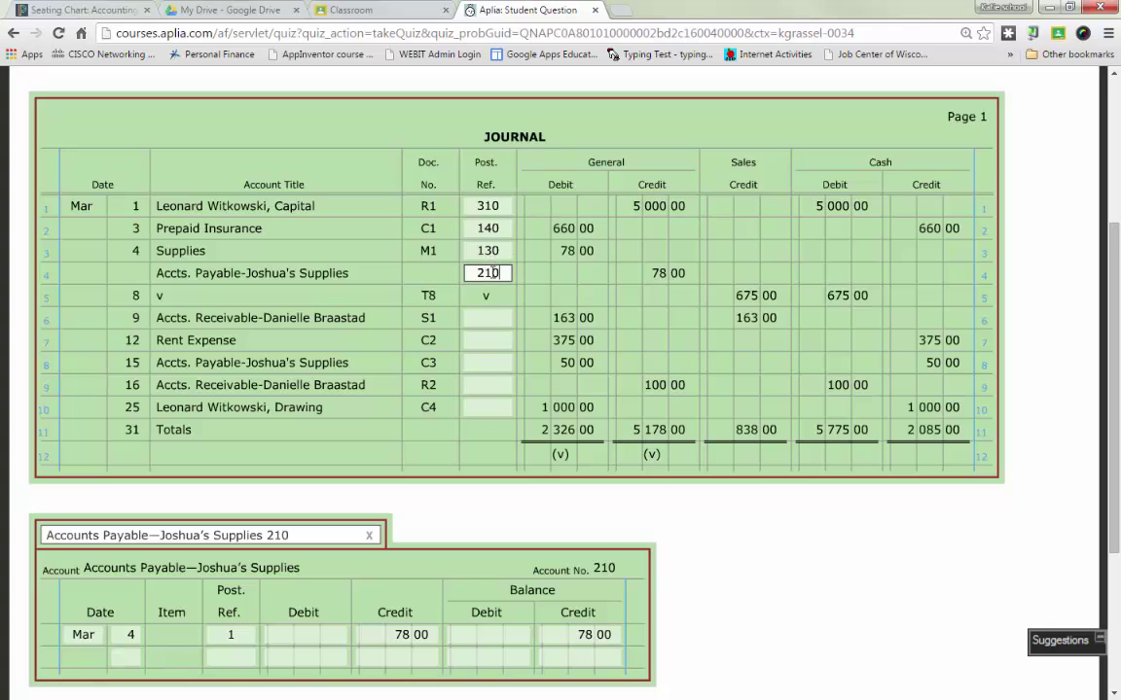
key(Tab)
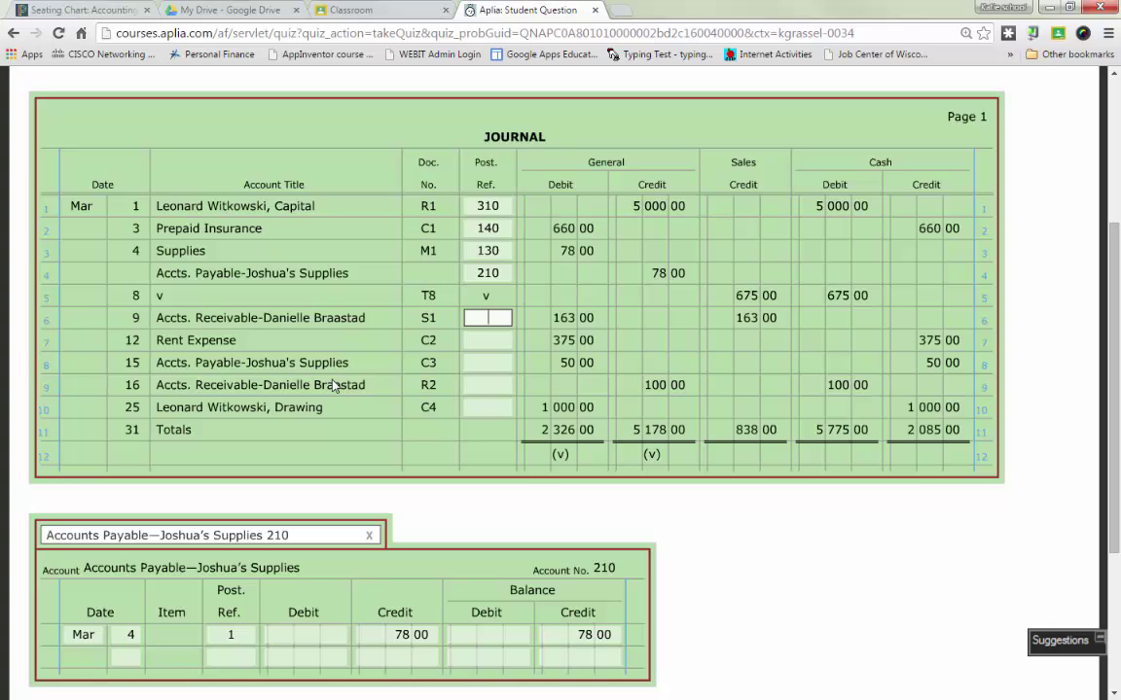
Switch to Accounts Receivable 120 and start a Mar 9 line with posting reference 1
click(279, 538)
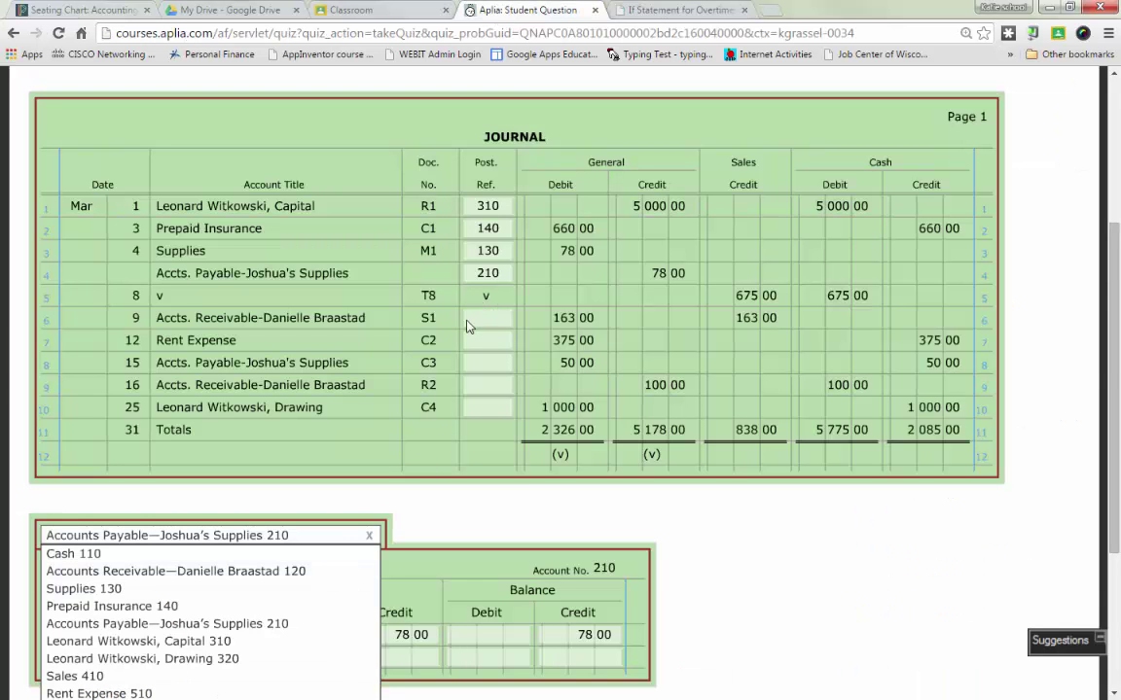
click(246, 574)
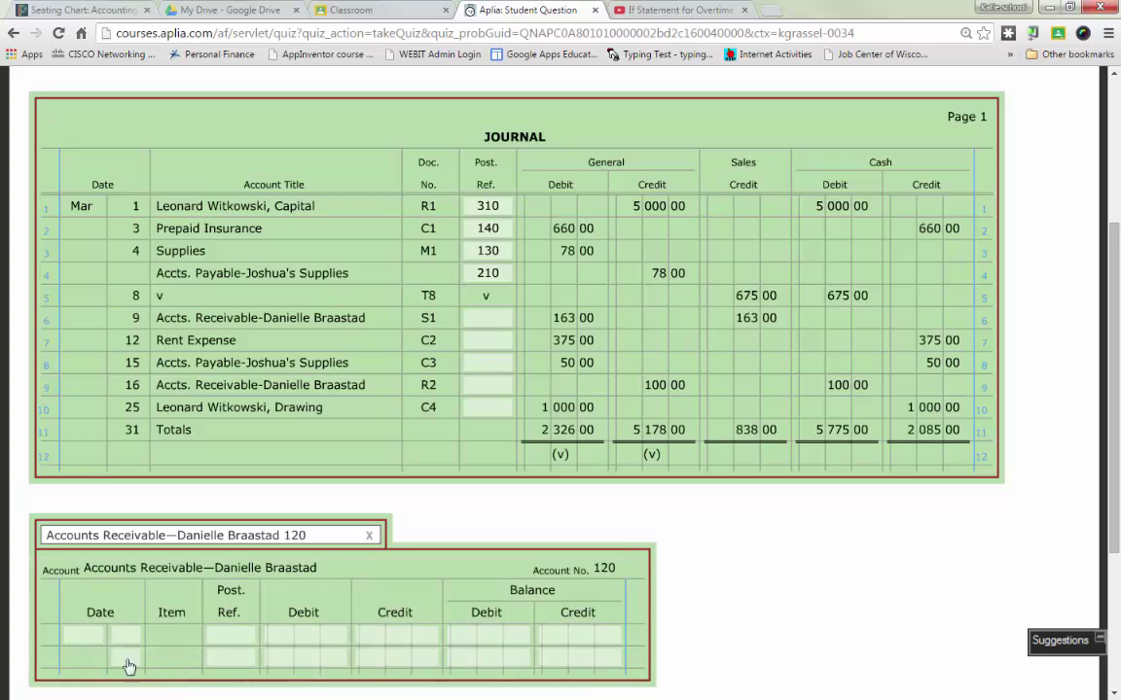
click(90, 639)
text(Mar)
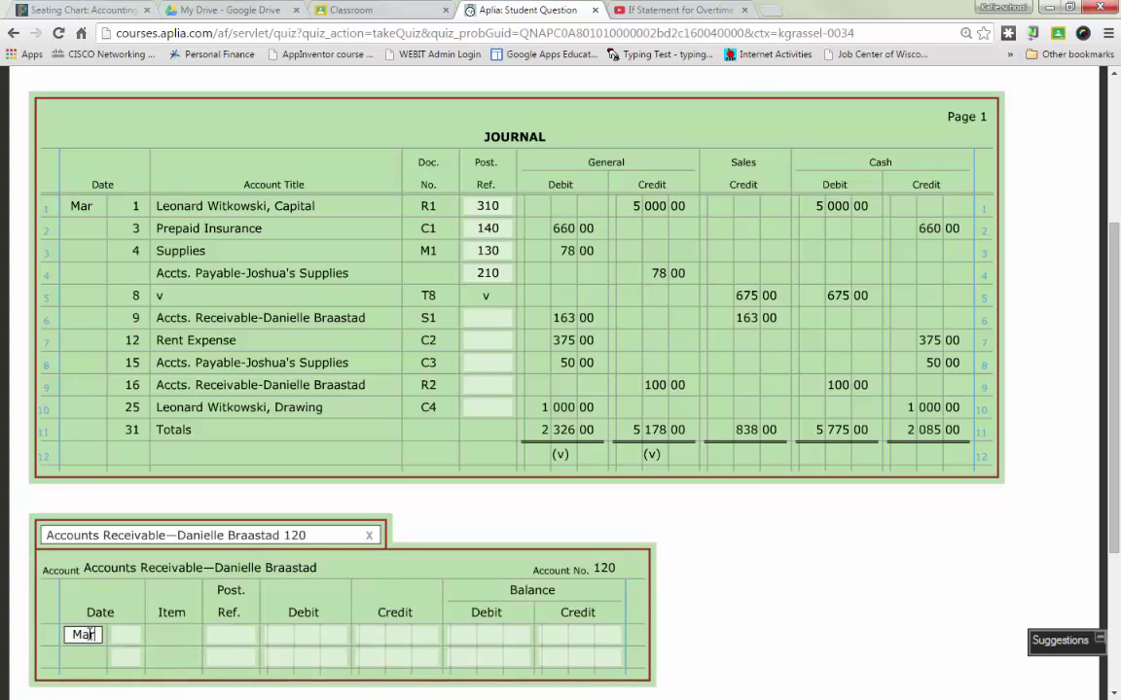
key(Tab)
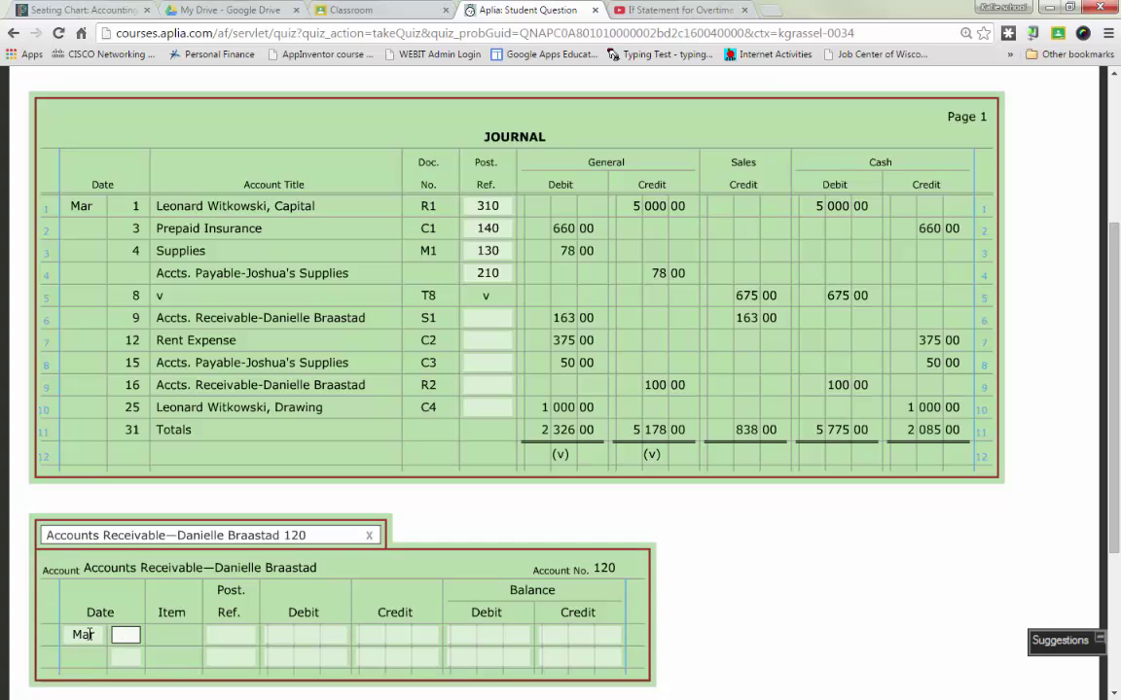
text(9)
key(Tab)
text(2)
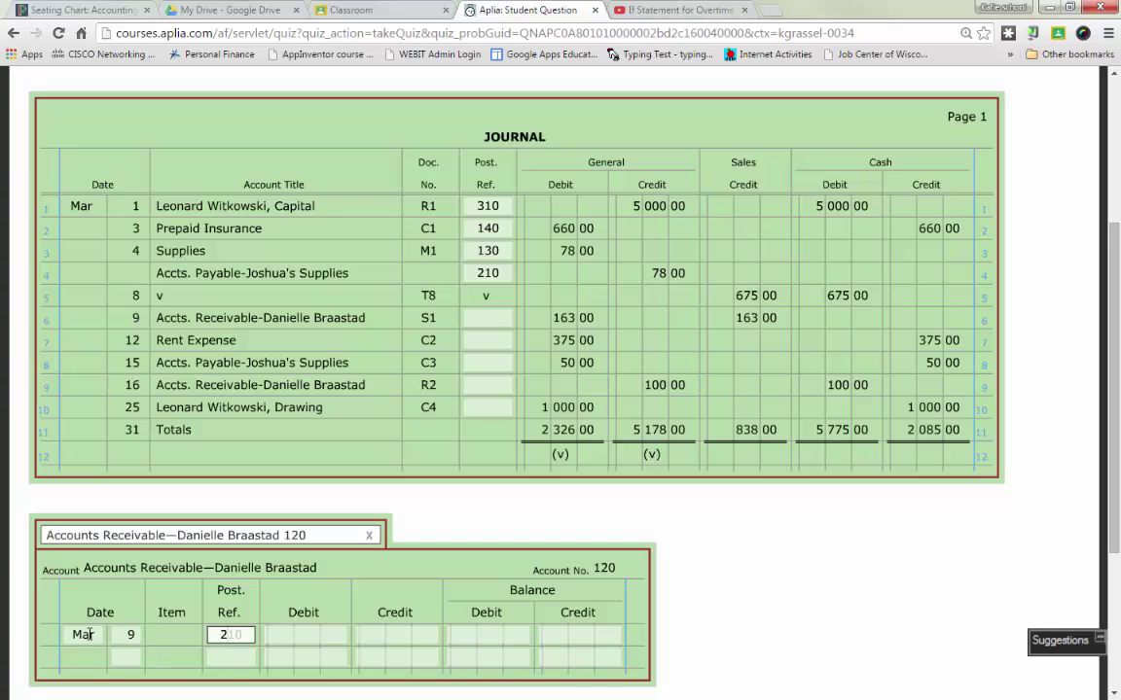
key(BackSpace)
text(1)
key(Tab)
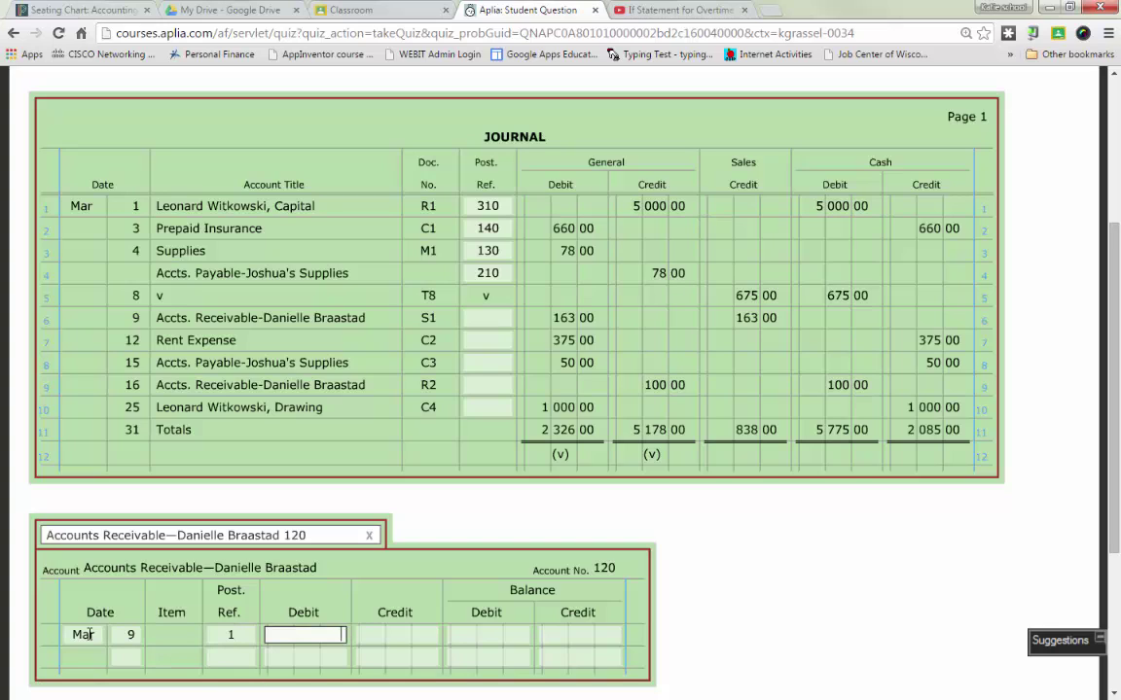
Enter a 163.00 debit and a 163.00 debit balance on the receivable line
text(163)
key(Tab)
key(Tab)
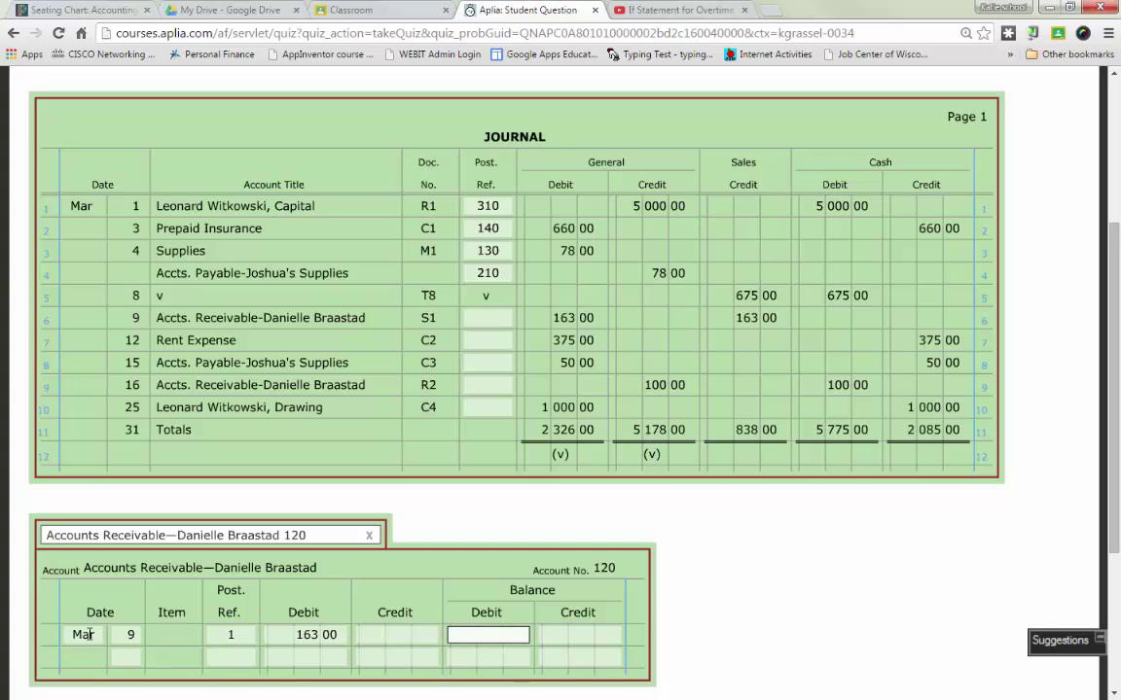
text(163)
key(Tab)
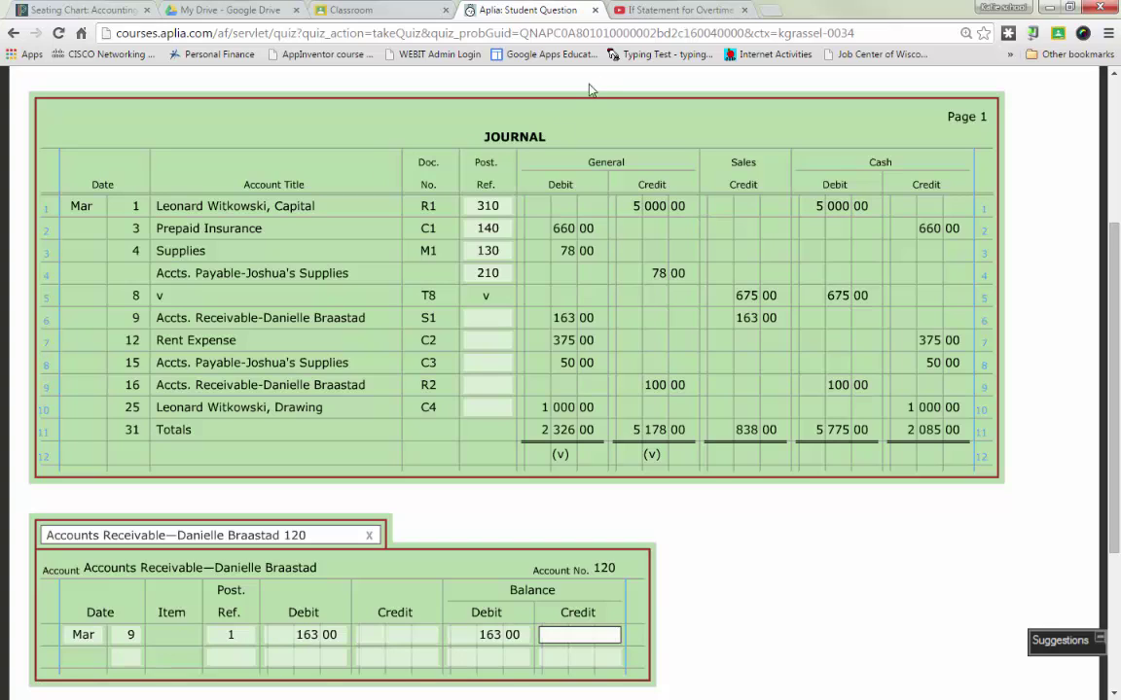
Enter 120 as journal row 6's posting reference
click(487, 317)
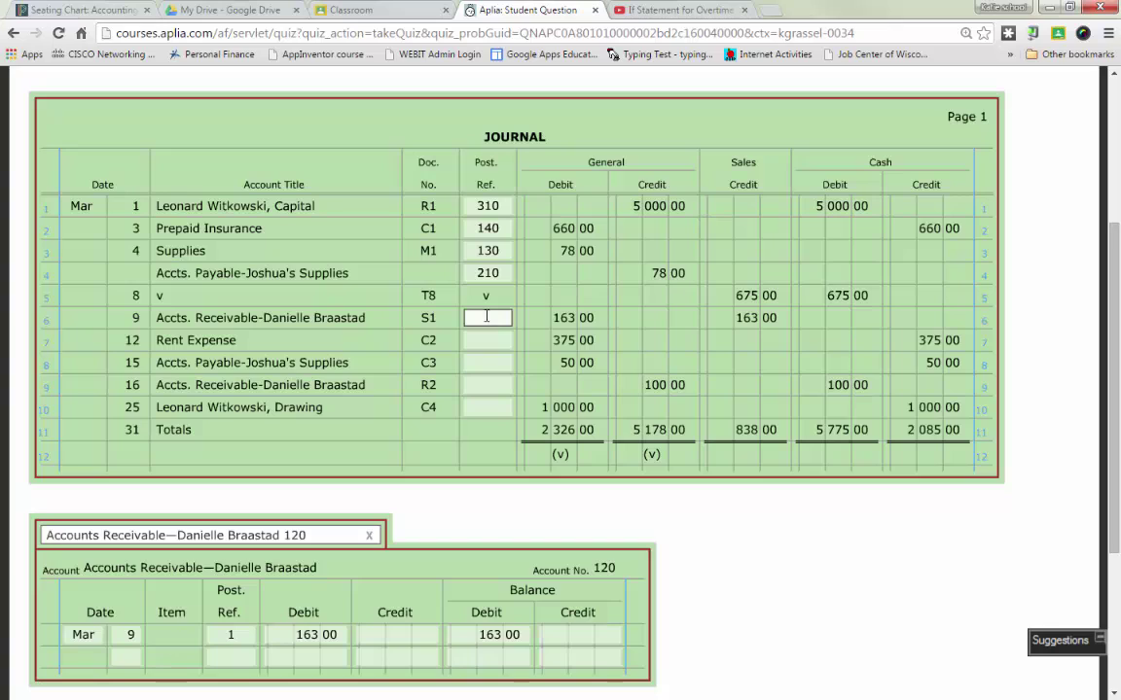
text(120)
key(Tab)
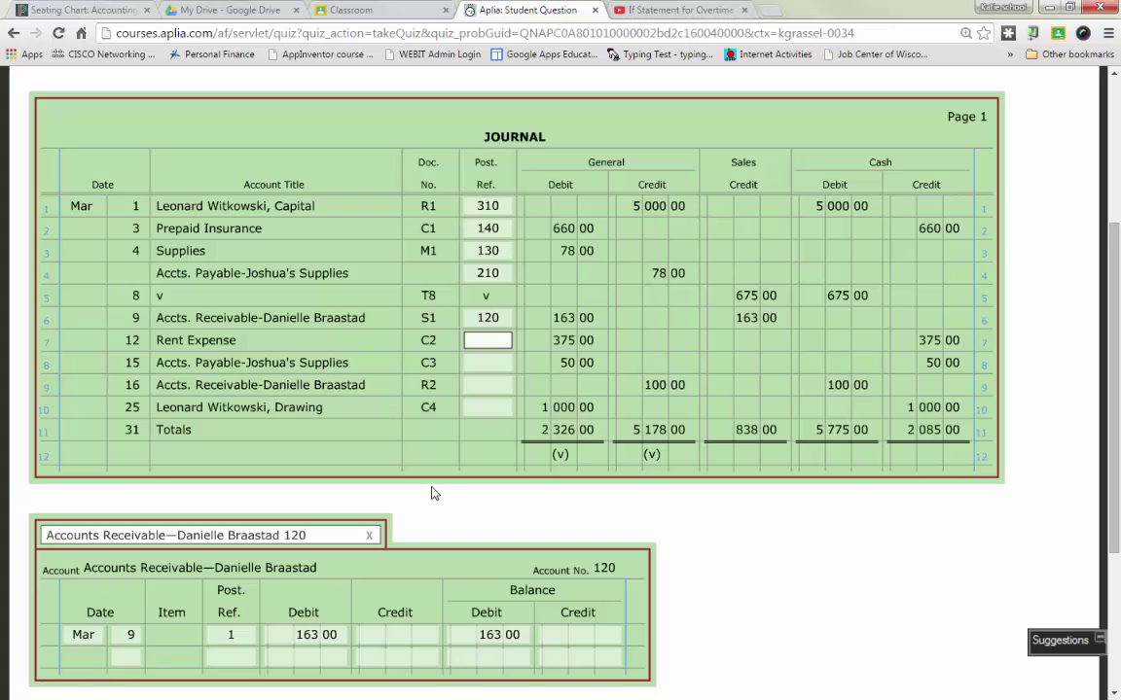
Switch to Rent Expense 510 and start a Mar 12 line with posting reference 1
click(341, 536)
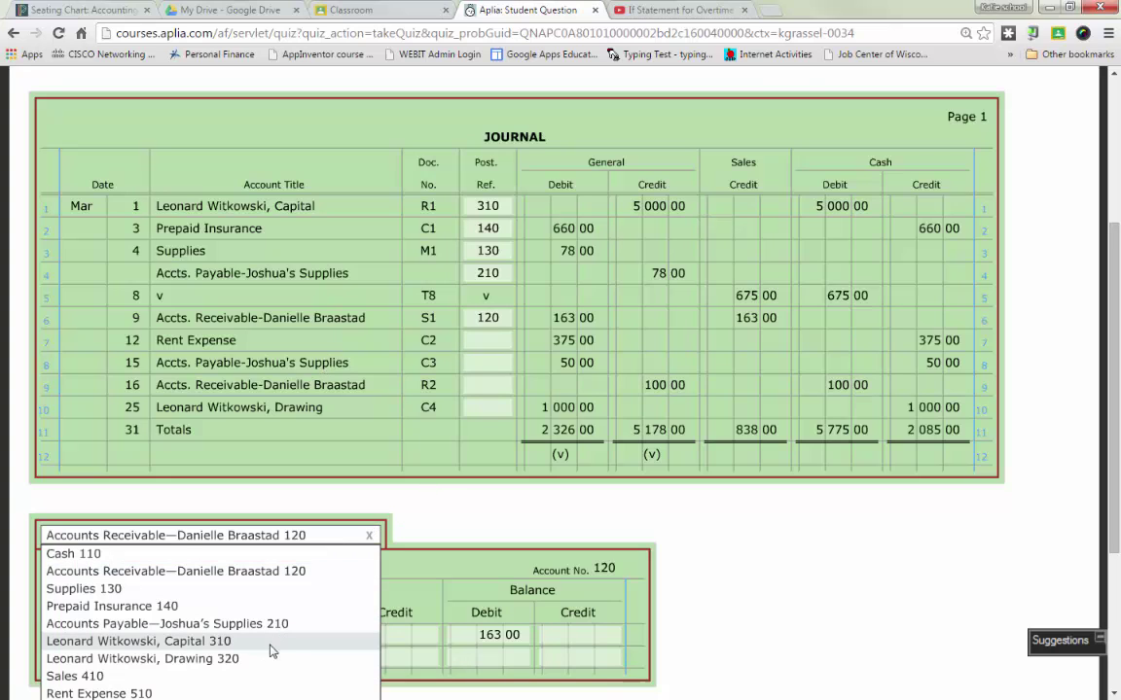
click(245, 693)
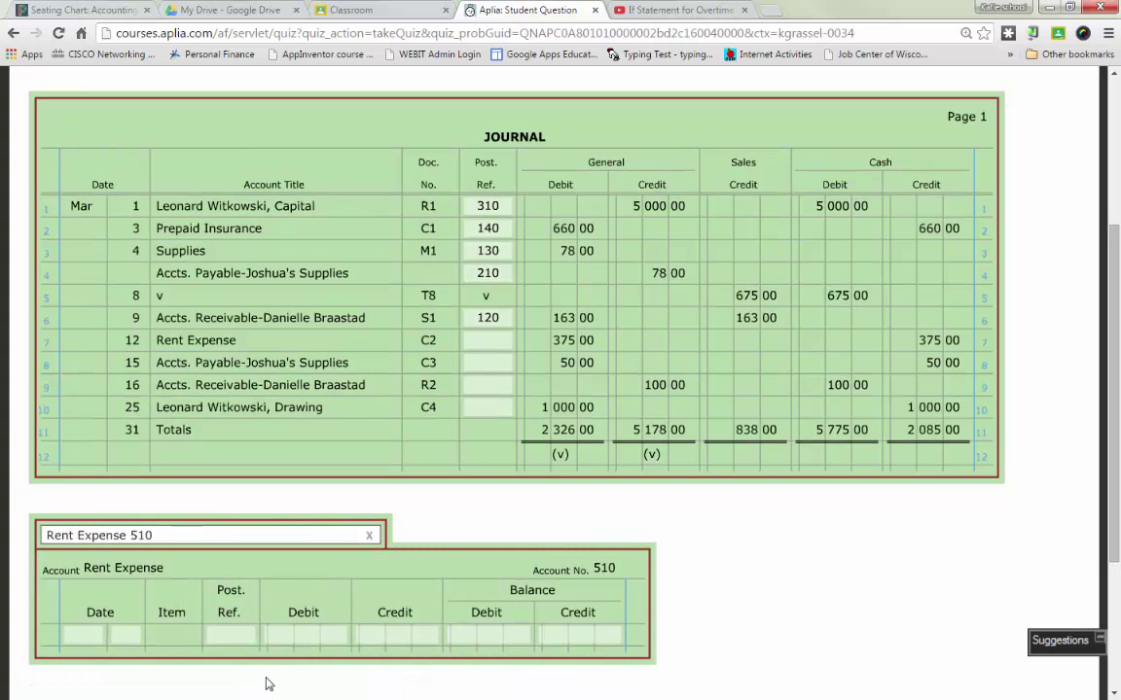
click(93, 637)
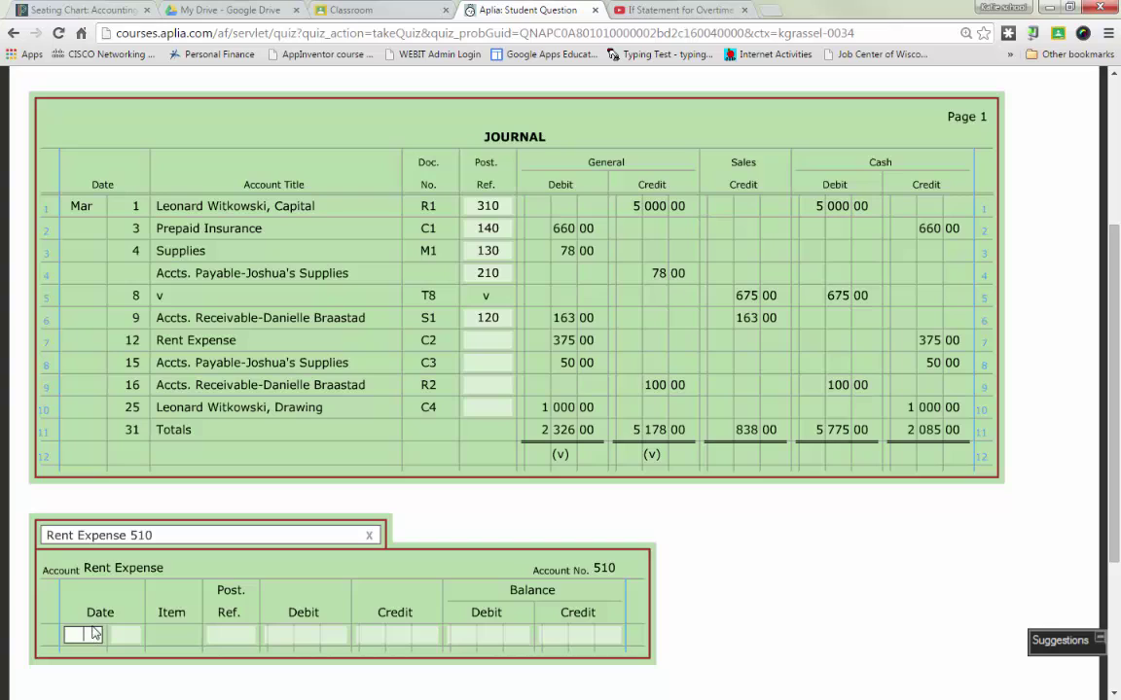
text(mar)
key(Tab)
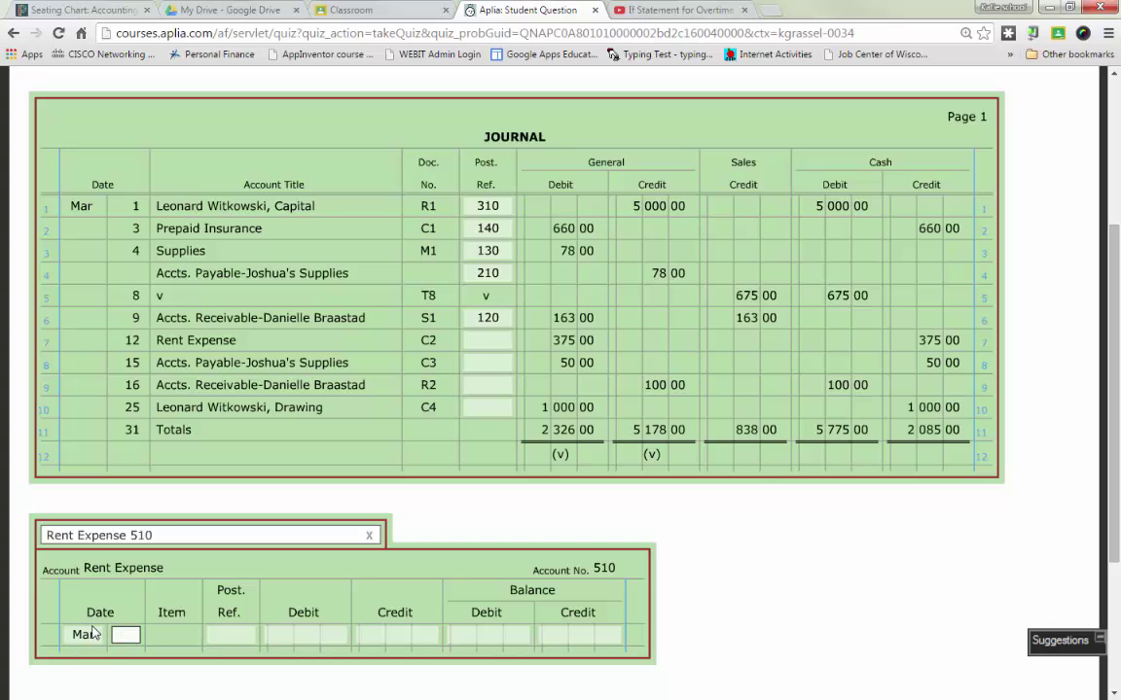
text(12)
key(Tab)
text(1)
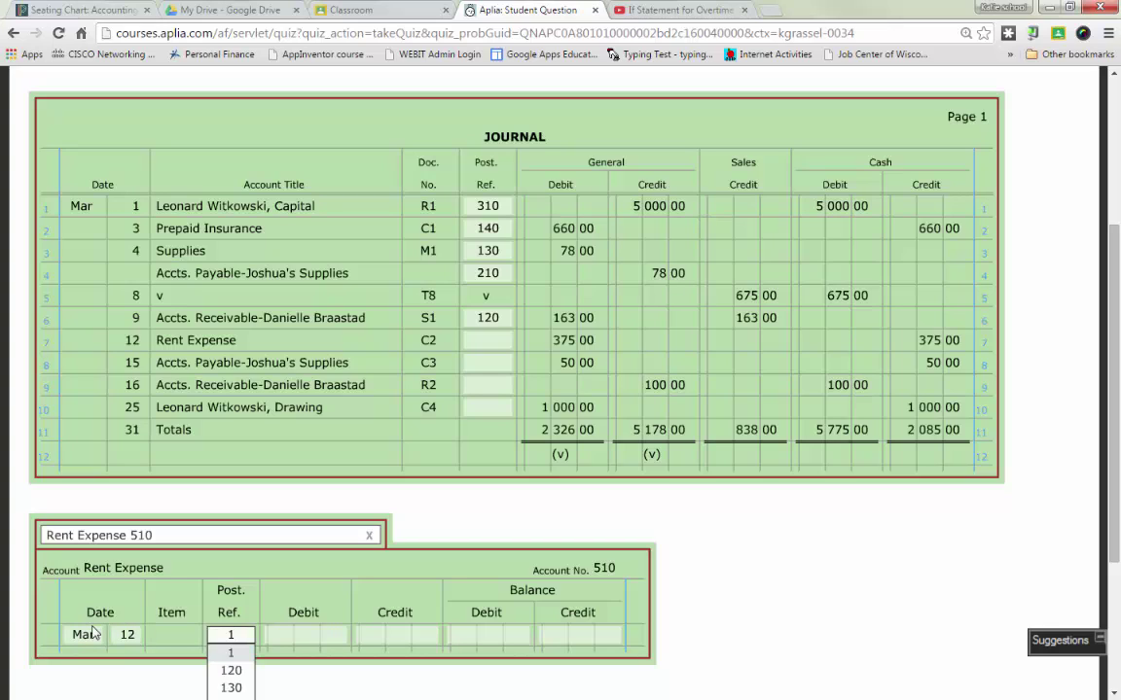
key(Tab)
Enter a 375.00 debit and a 375.00 debit balance on the rent line
text(375)
key(Tab)
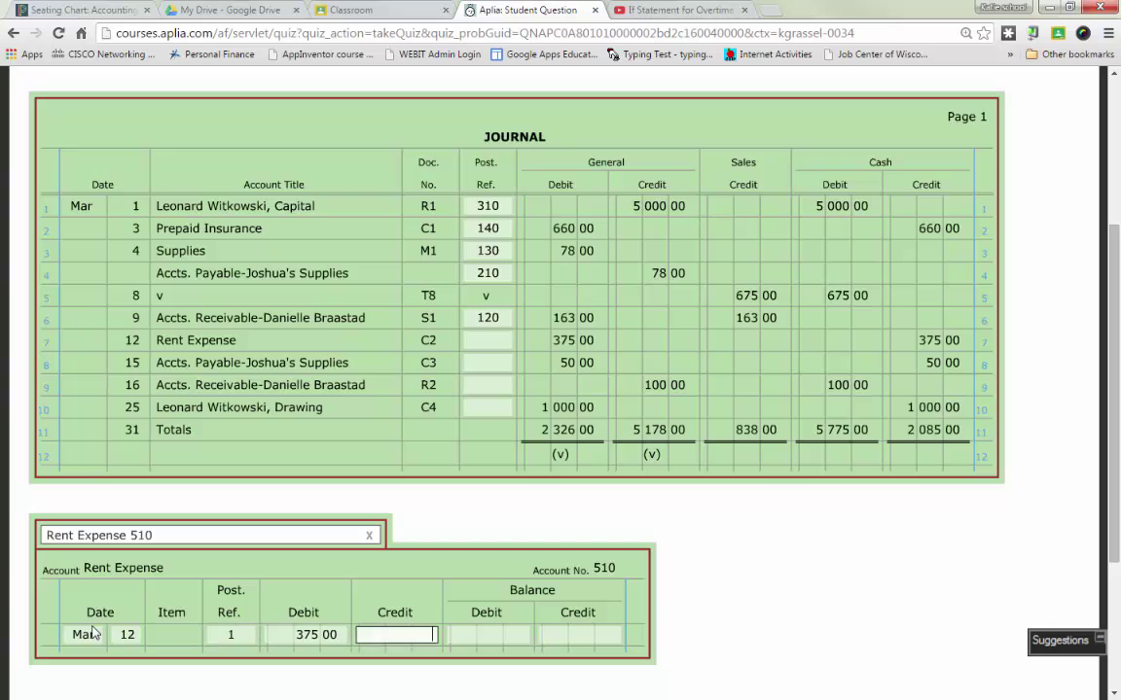
key(Tab)
text(375)
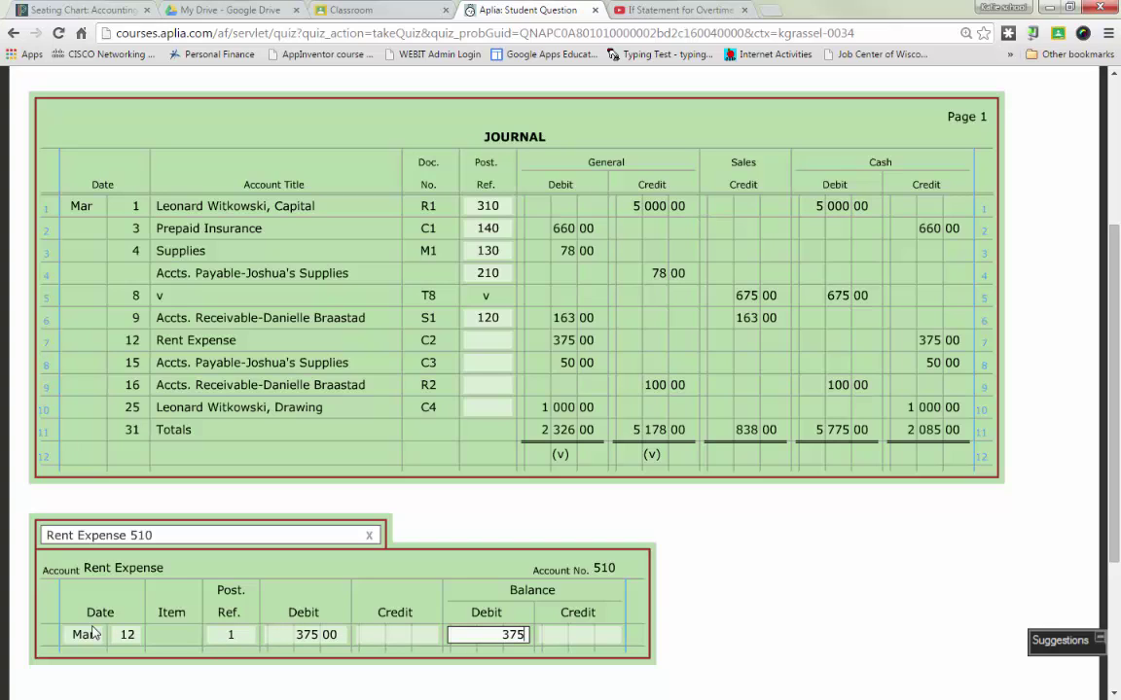
click(481, 339)
Enter 510 as journal row 7's Post. Ref. and display the Accounts Payable 210 ledger
text(510)
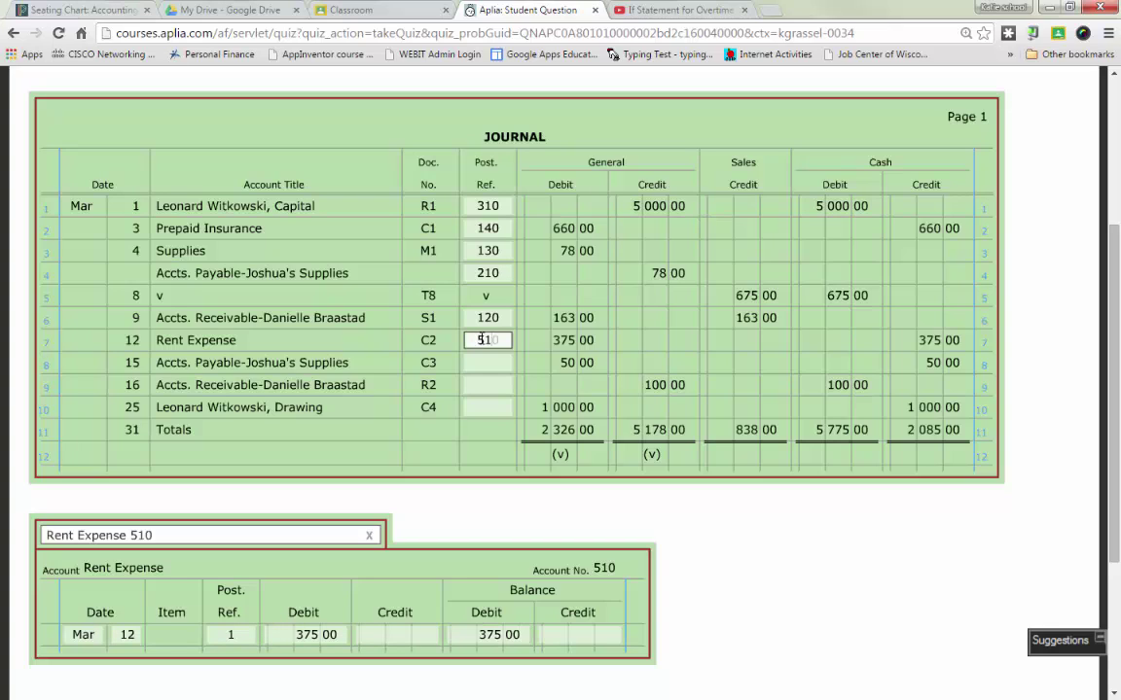
key(Tab)
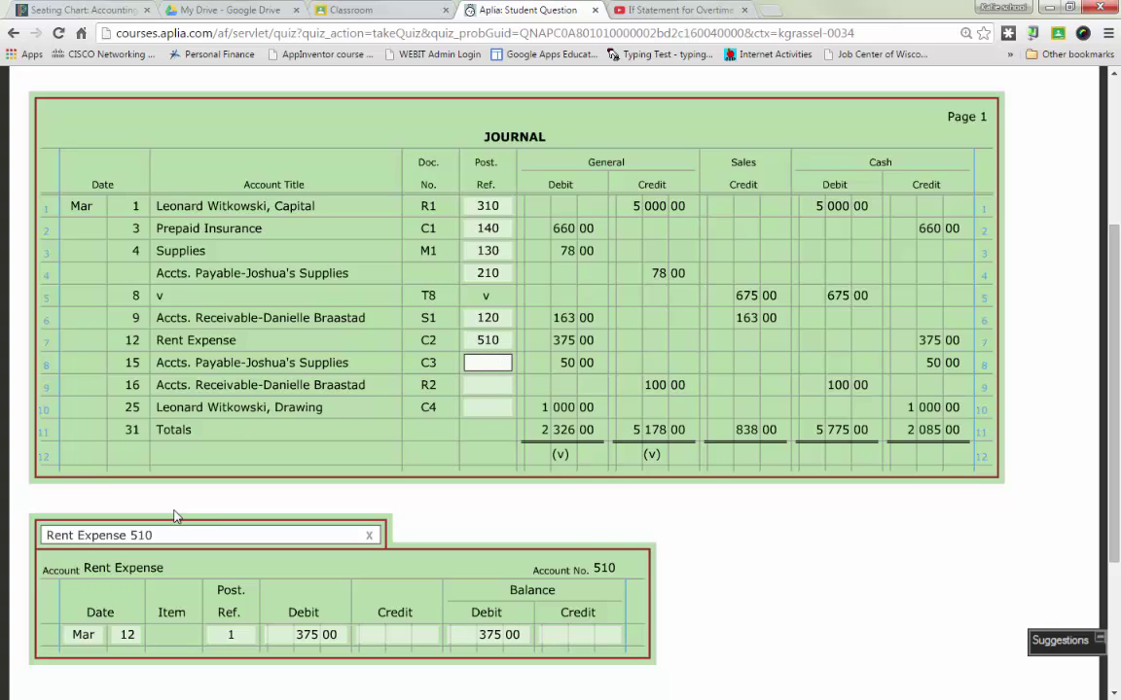
click(145, 541)
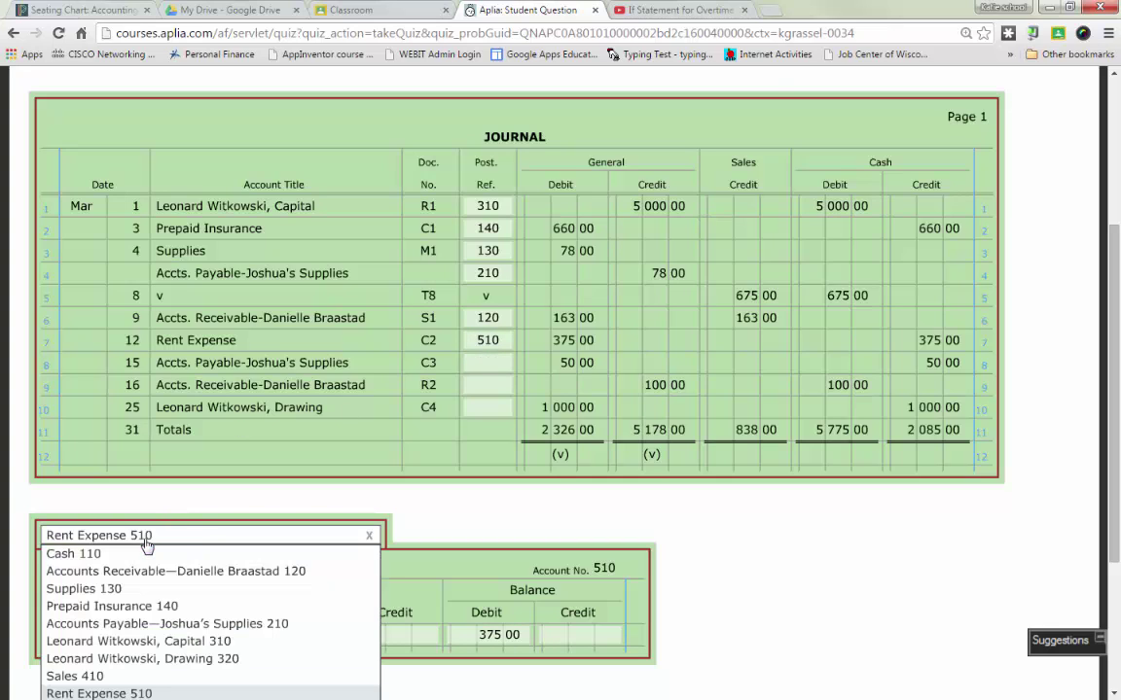
click(162, 624)
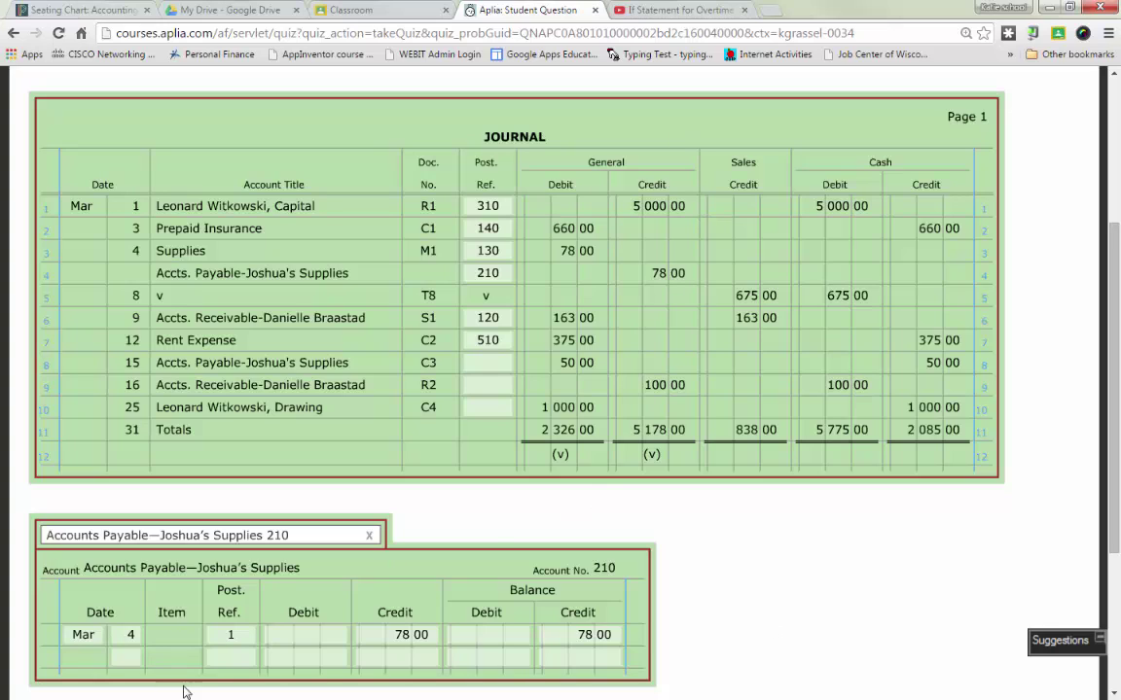
Add a day-15 line to Accounts Payable 210 with Post. Ref. 1 and a 50.00 debit
click(135, 657)
text(15)
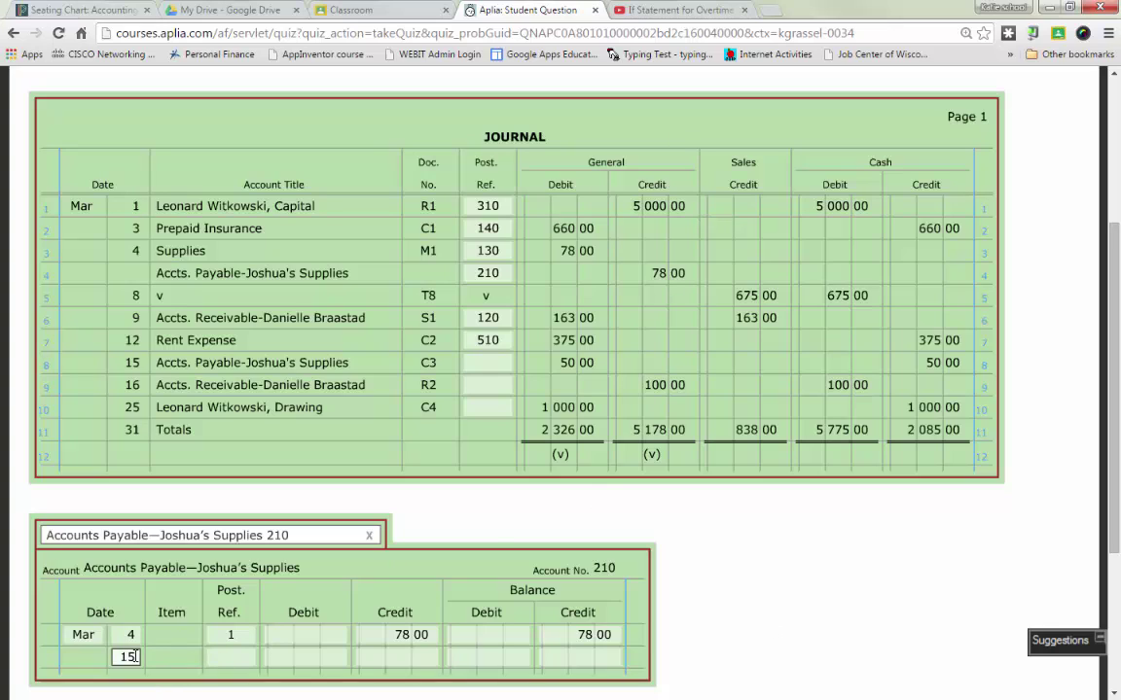
key(Tab)
text(1)
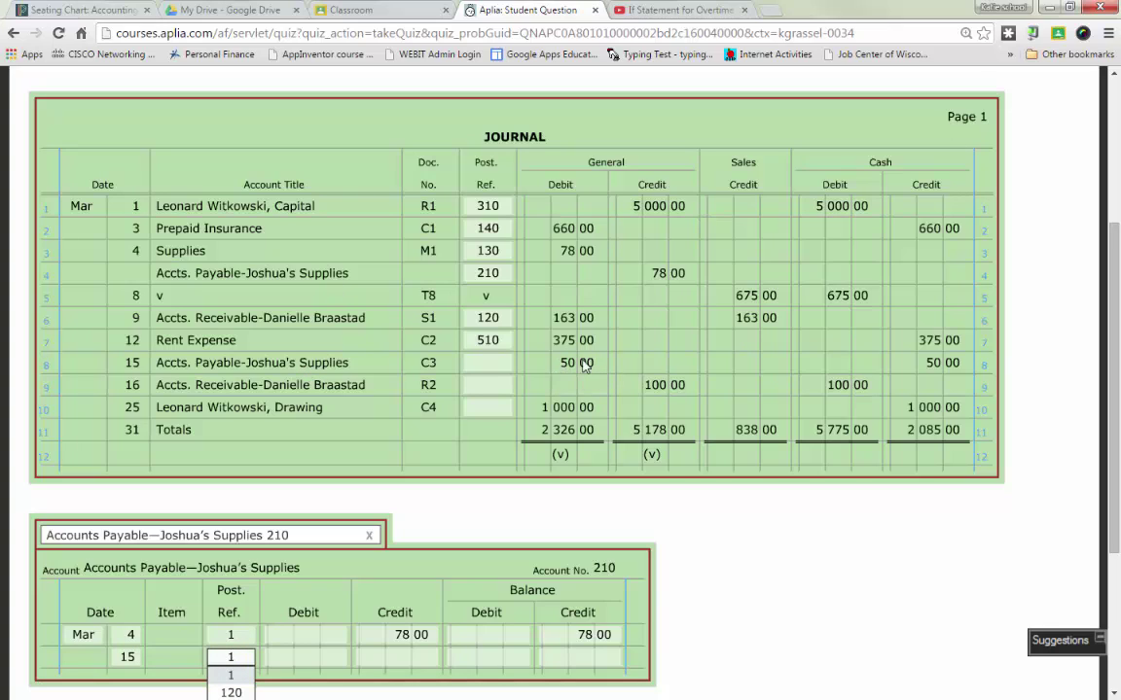
click(302, 658)
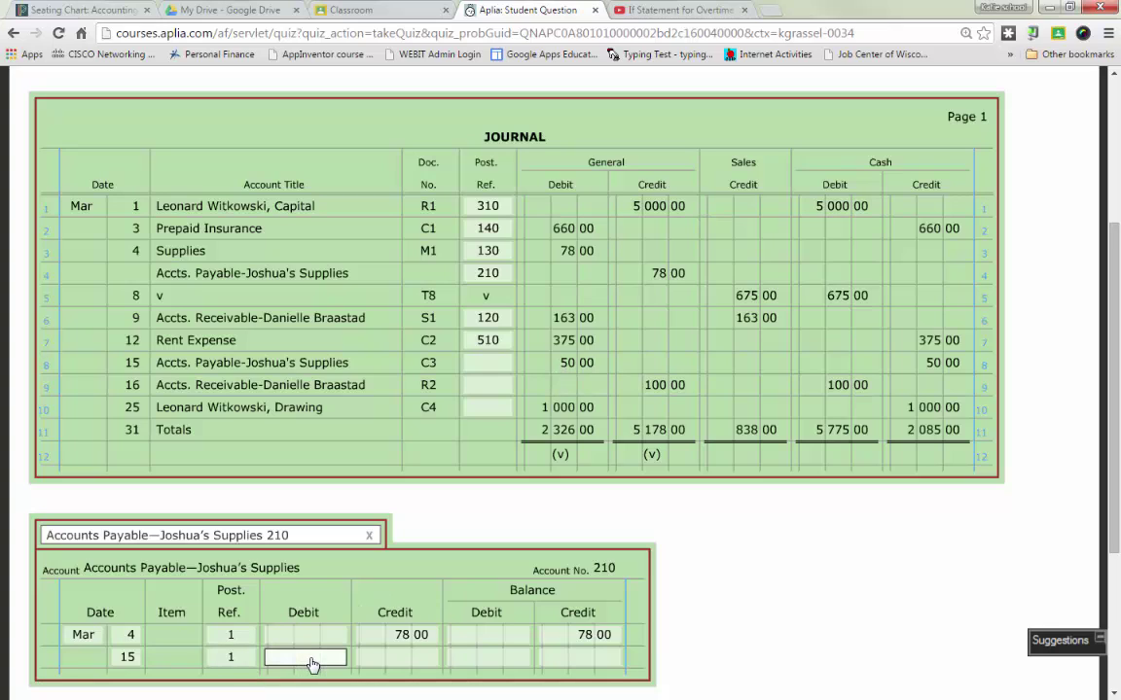
text(50)
key(Tab)
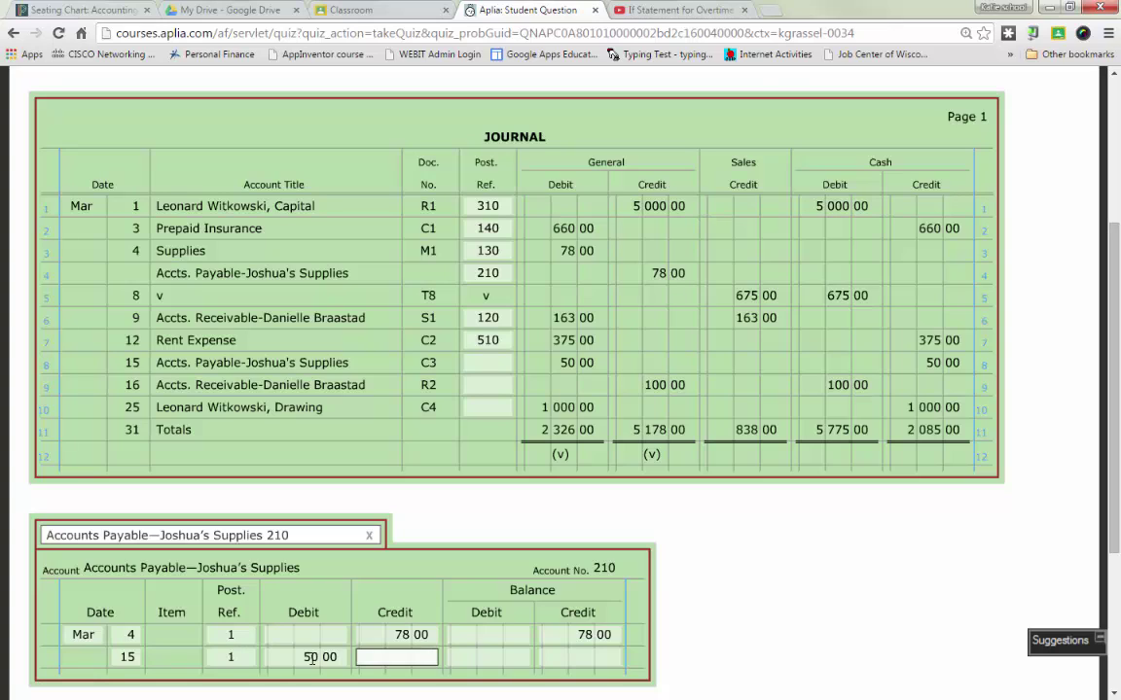
Give the day-15 payable line a 28.00 credit balance and enter 210 in journal row 8's Post. Ref
click(603, 659)
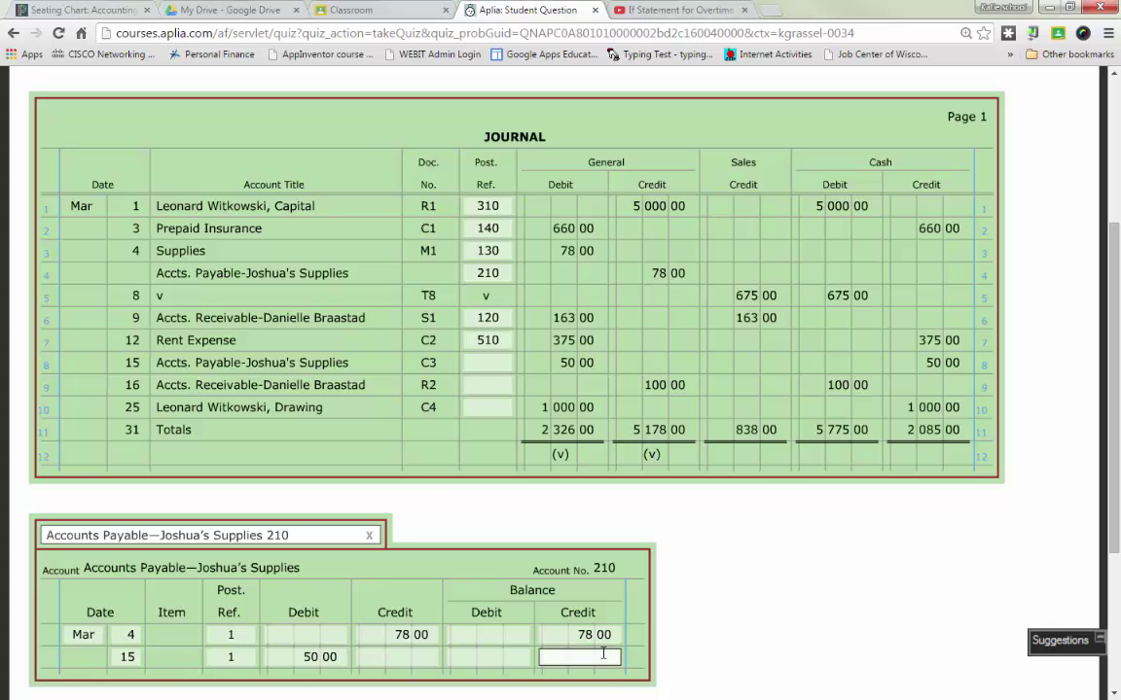
text(28)
click(702, 658)
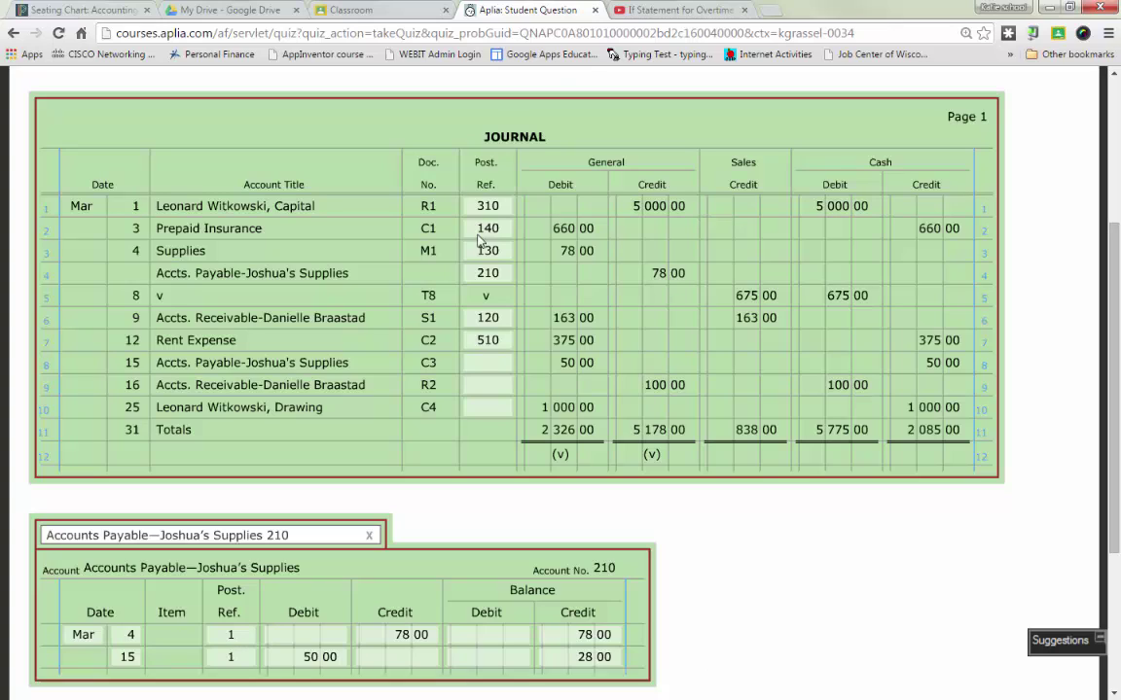
click(491, 363)
text(210)
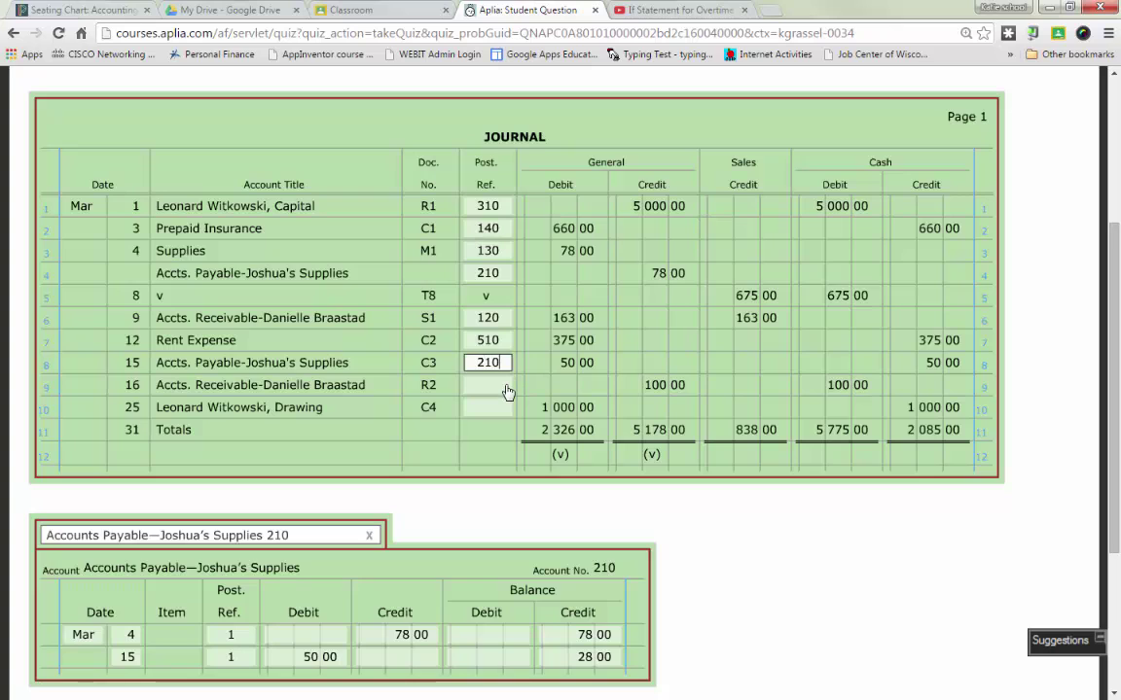
Show Accounts Receivable 120 and add a day-16 line: Post. Ref. 1, credit 100, balance 63
click(294, 536)
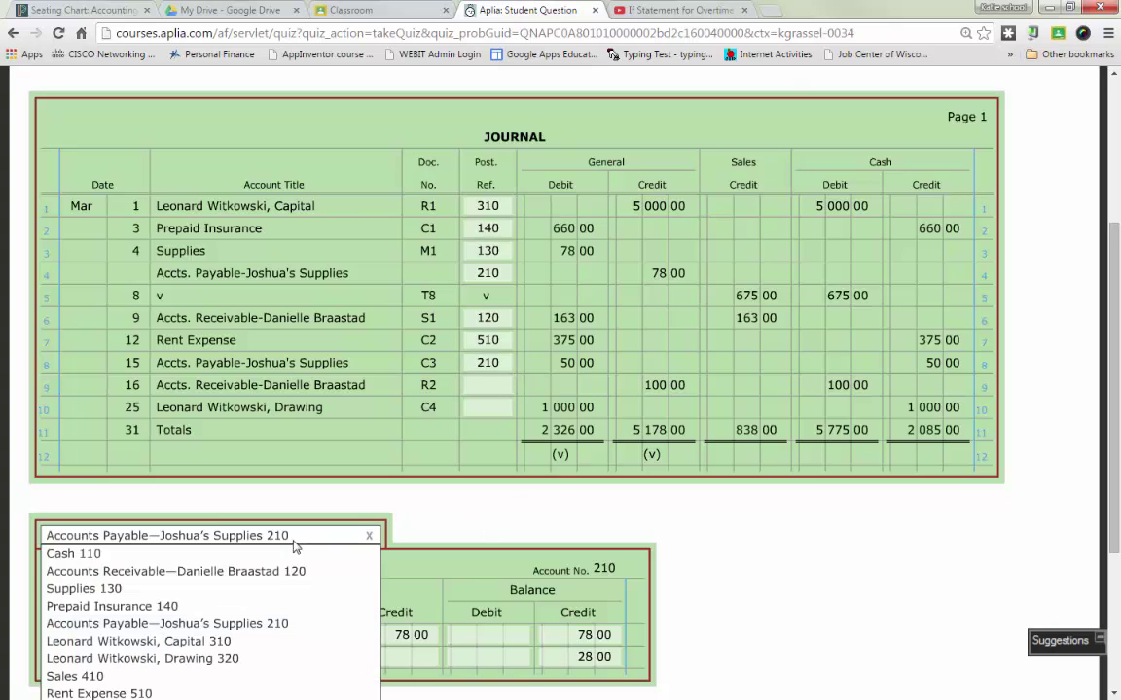
click(261, 571)
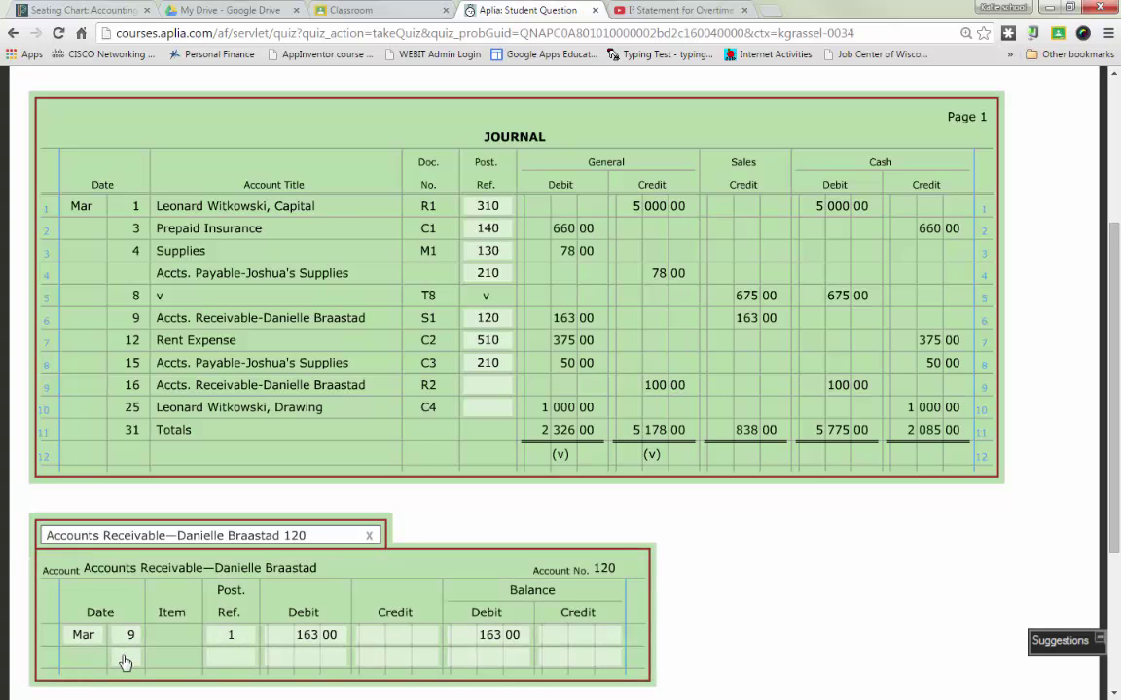
click(124, 658)
text(16)
key(Tab)
text(1)
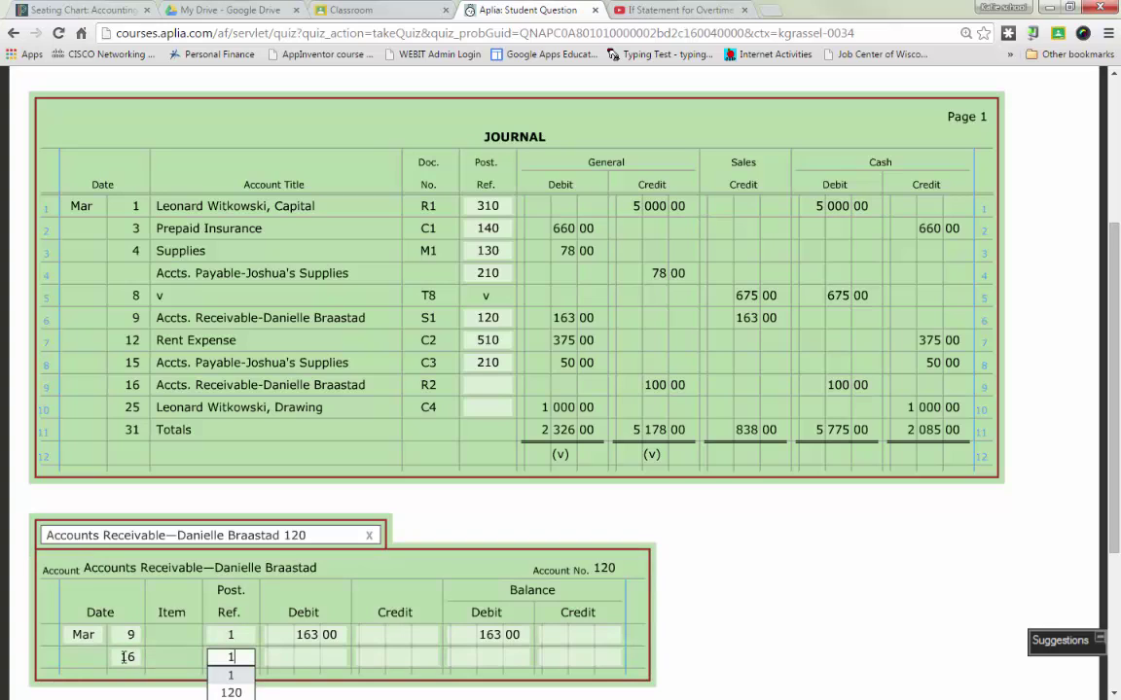
key(Tab)
key(Tab)
text(100)
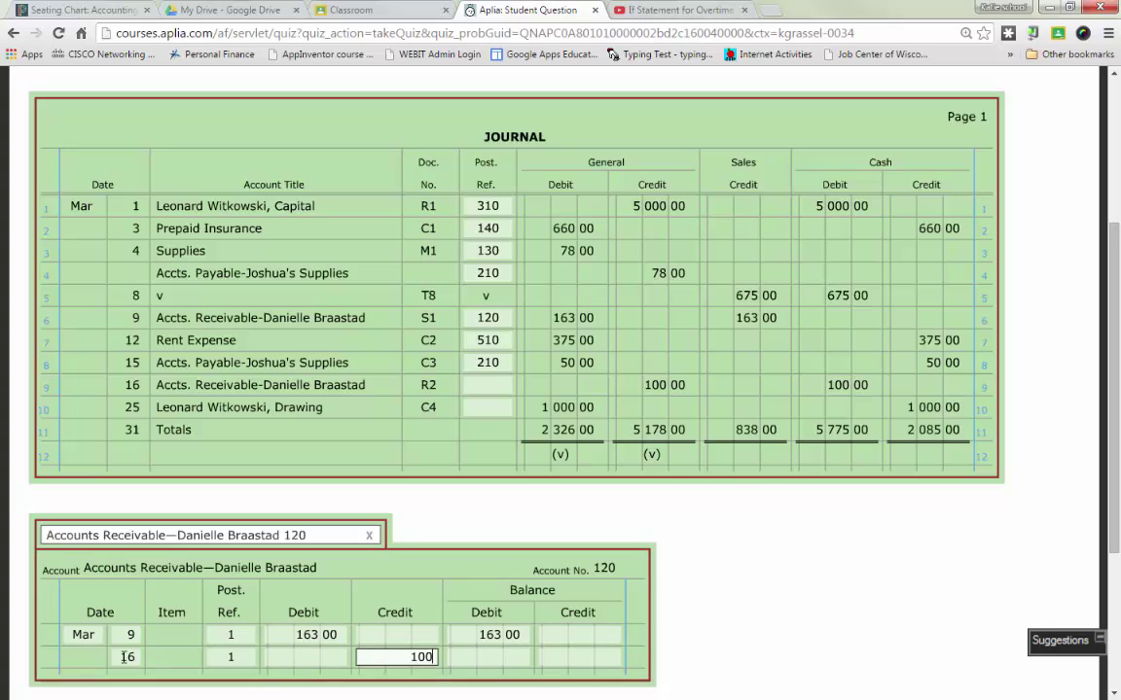
key(Tab)
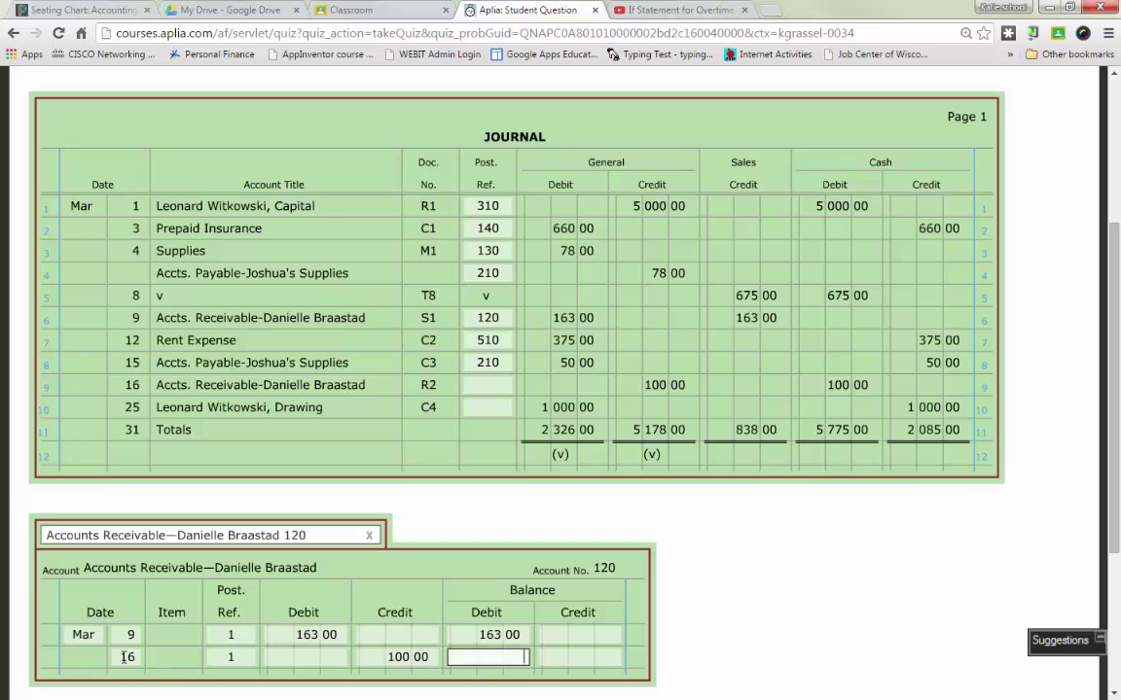
text(63)
Enter 120 as journal row 9's Post. Ref
click(496, 386)
text(120)
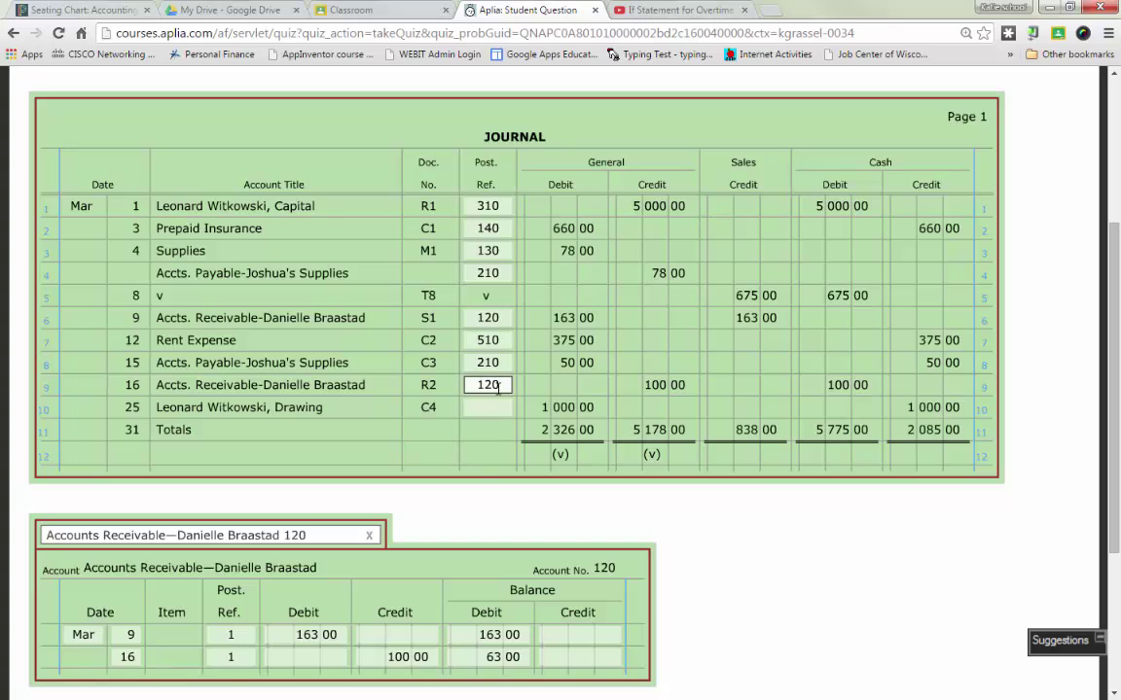
click(292, 543)
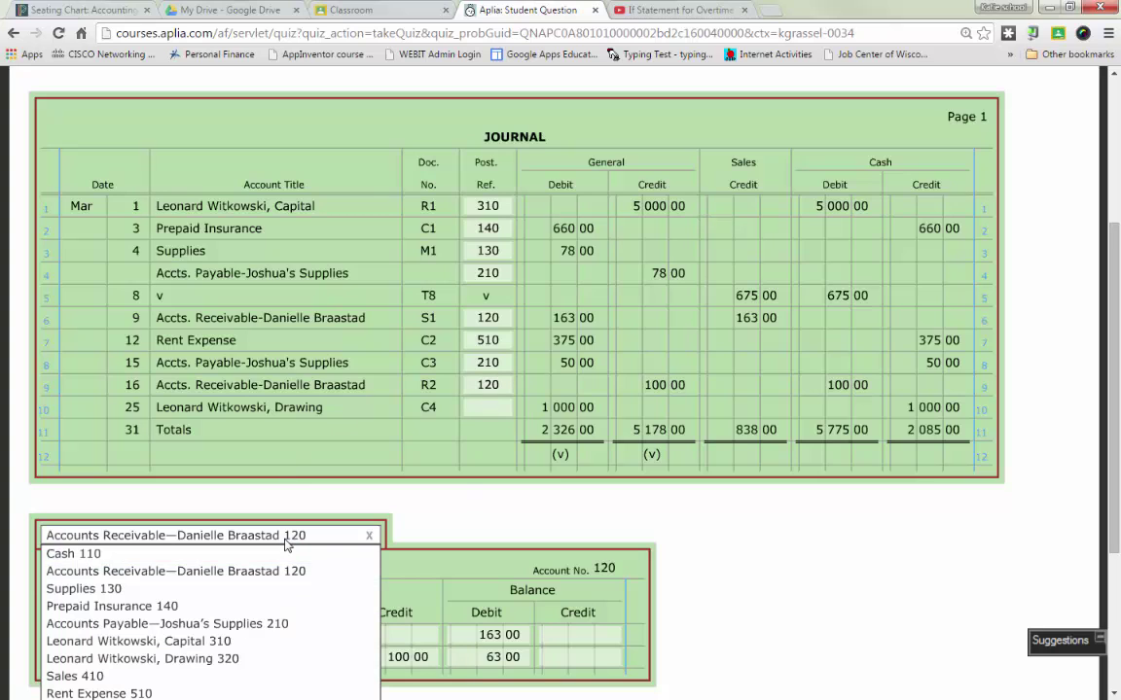
In Drawing 320, post a Mar 25 line: Post. Ref. 1, debit 1,000.00, balance 1,000.00
click(223, 660)
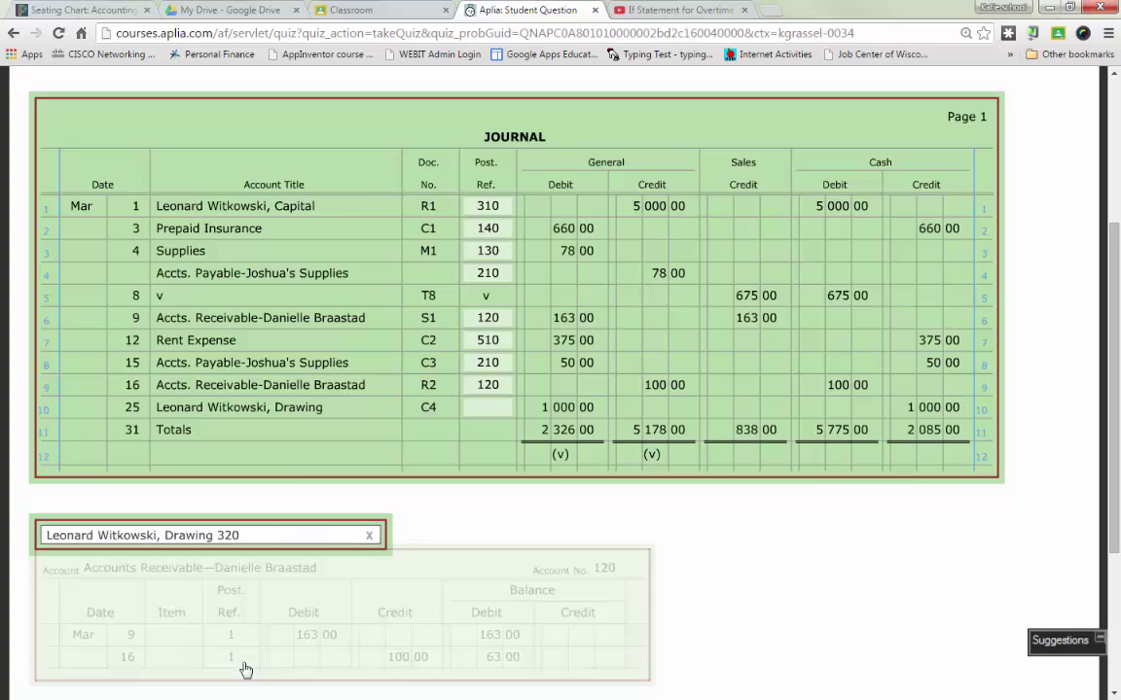
click(83, 635)
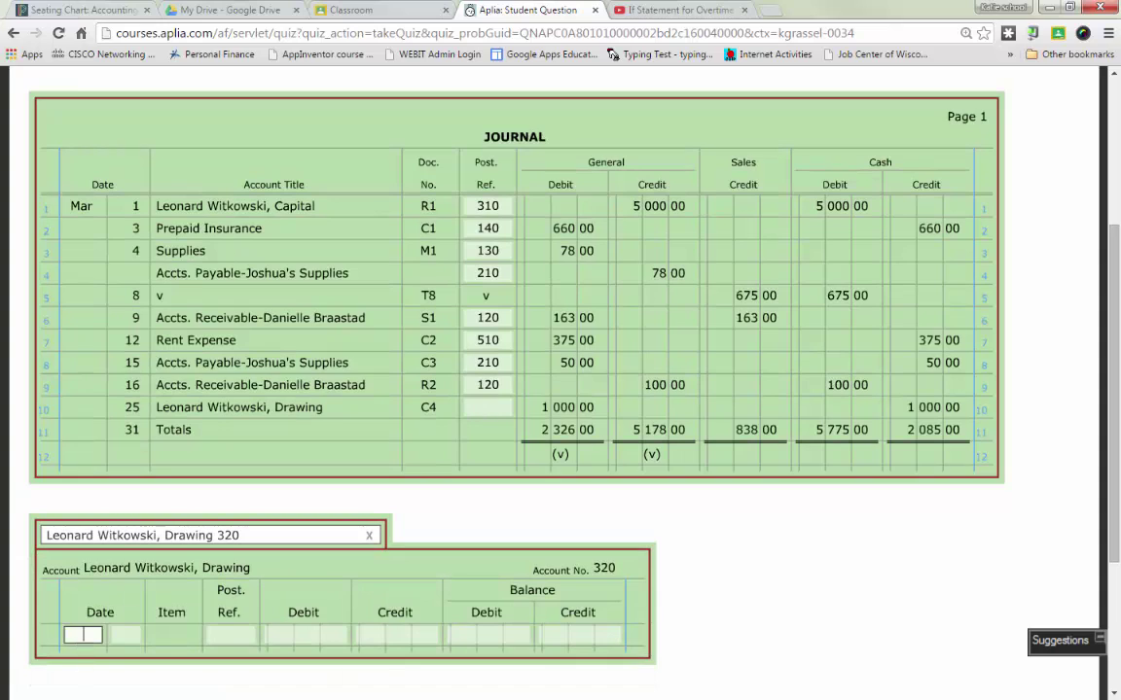
text(M)
key(Return)
key(Tab)
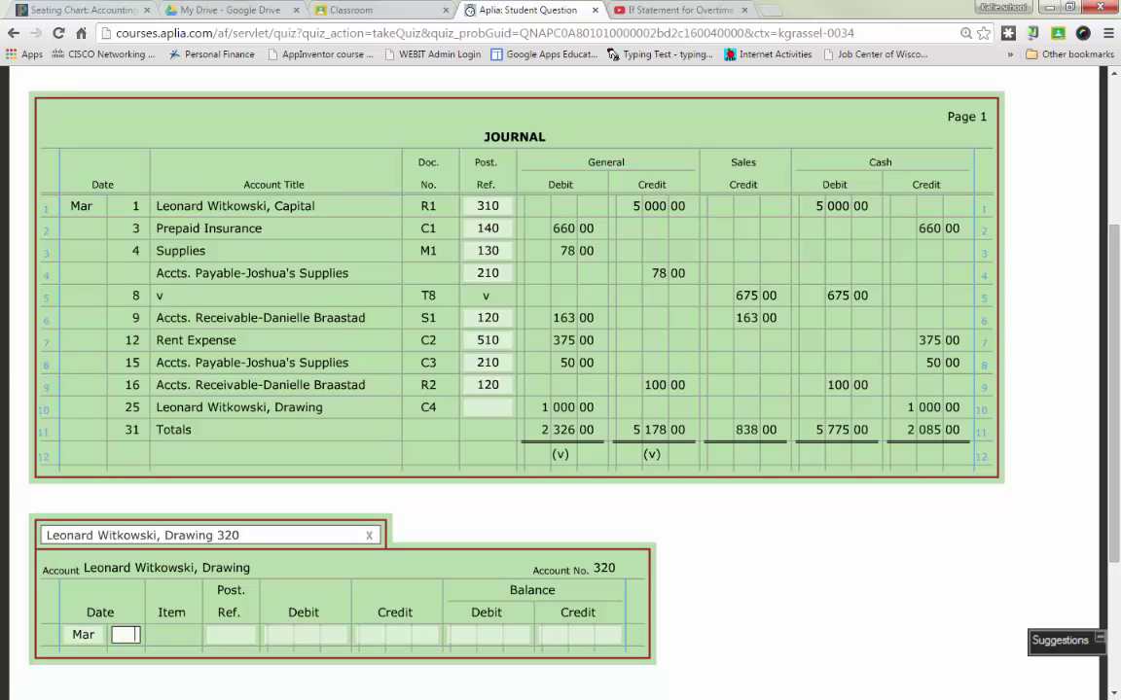
text(25)
key(Tab)
text(1)
key(Tab)
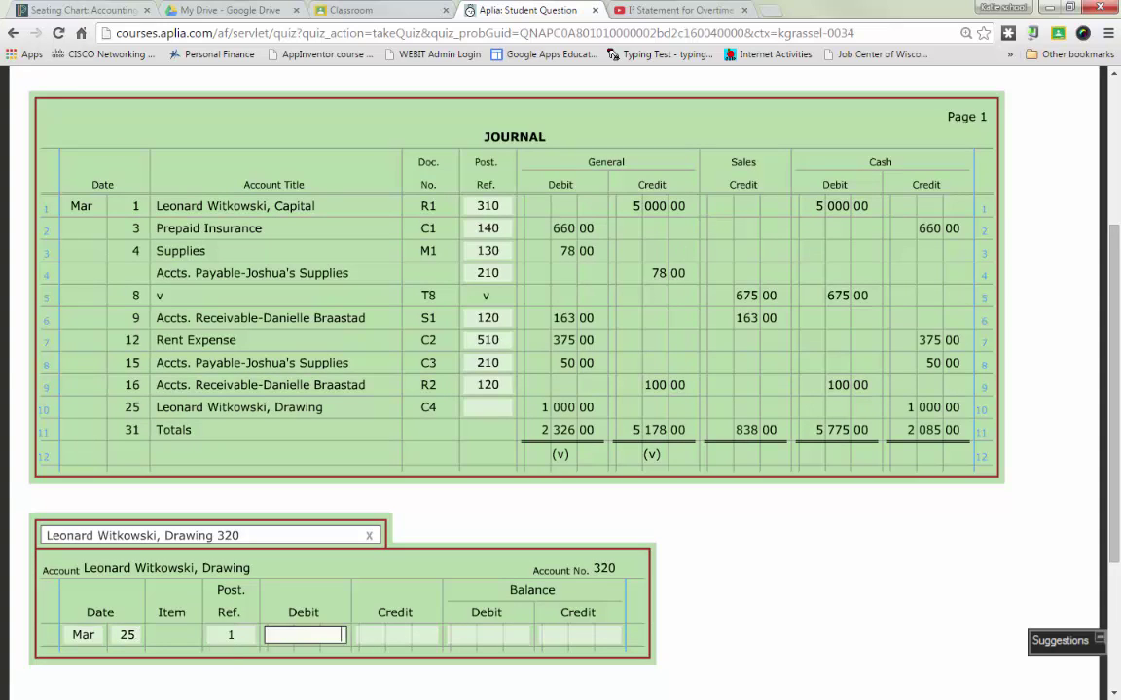
text(1000)
key(Tab)
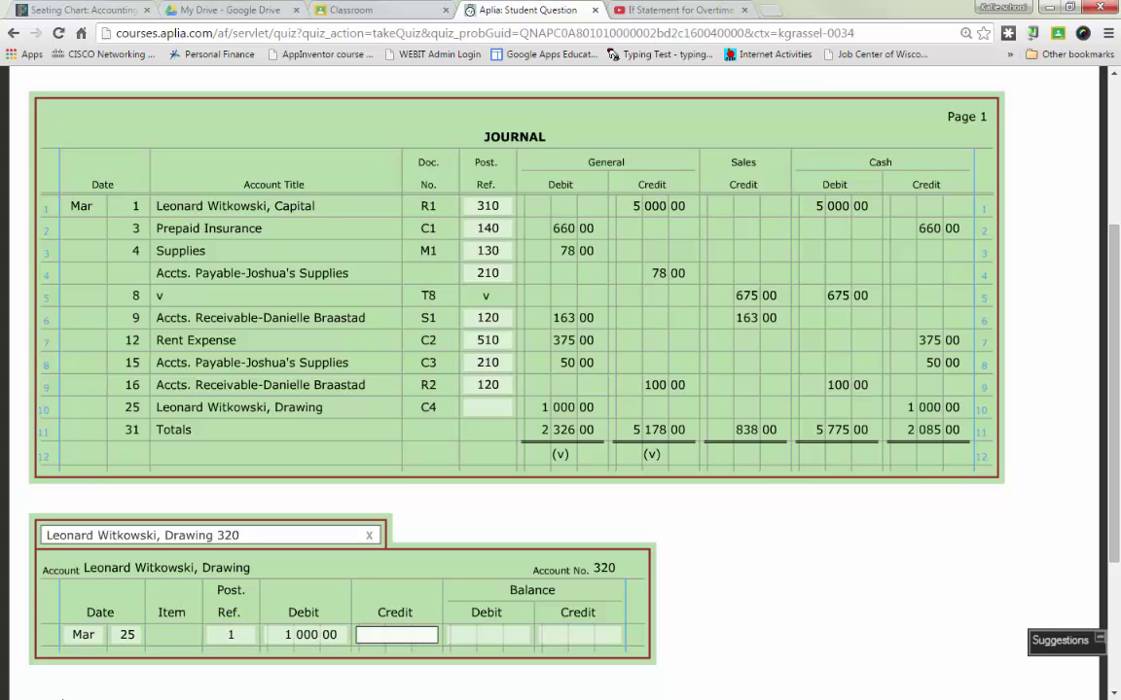
key(Tab)
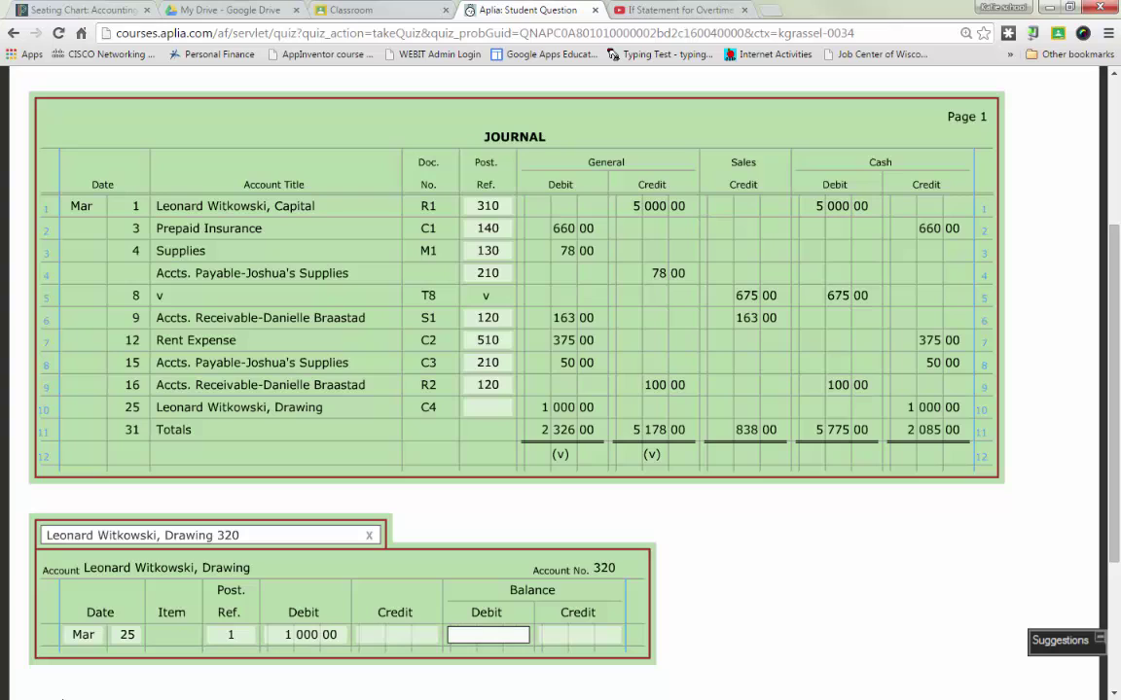
text(1 000)
click(437, 572)
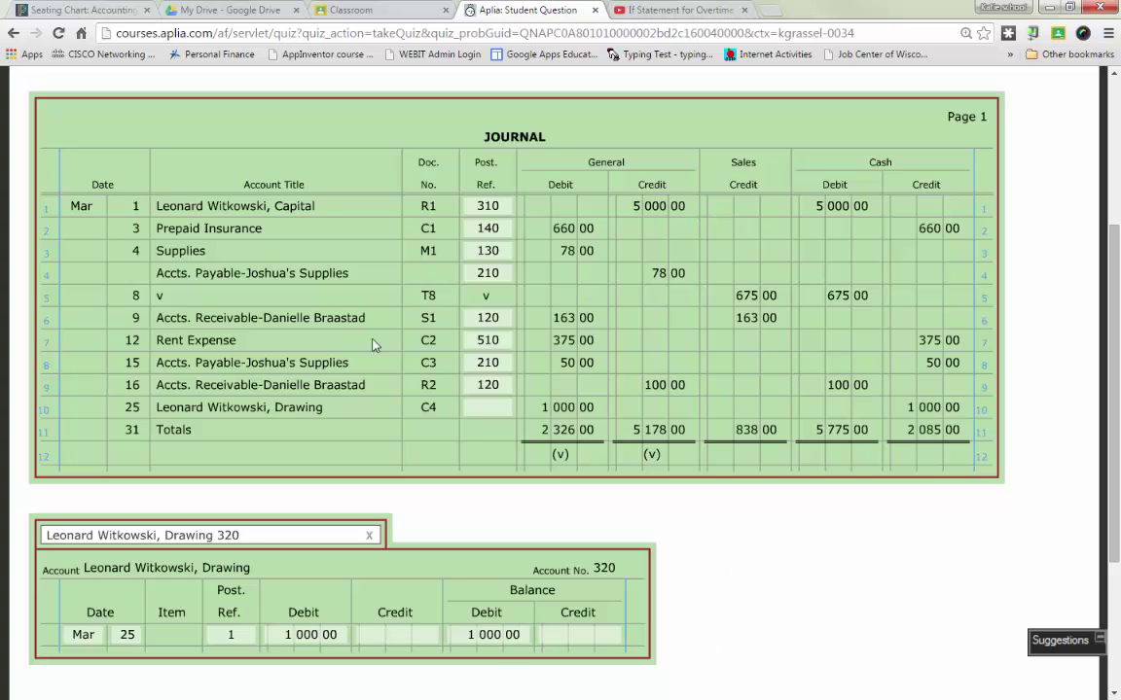
Enter 320 as journal row 10's Post. Ref
click(494, 412)
text(320)
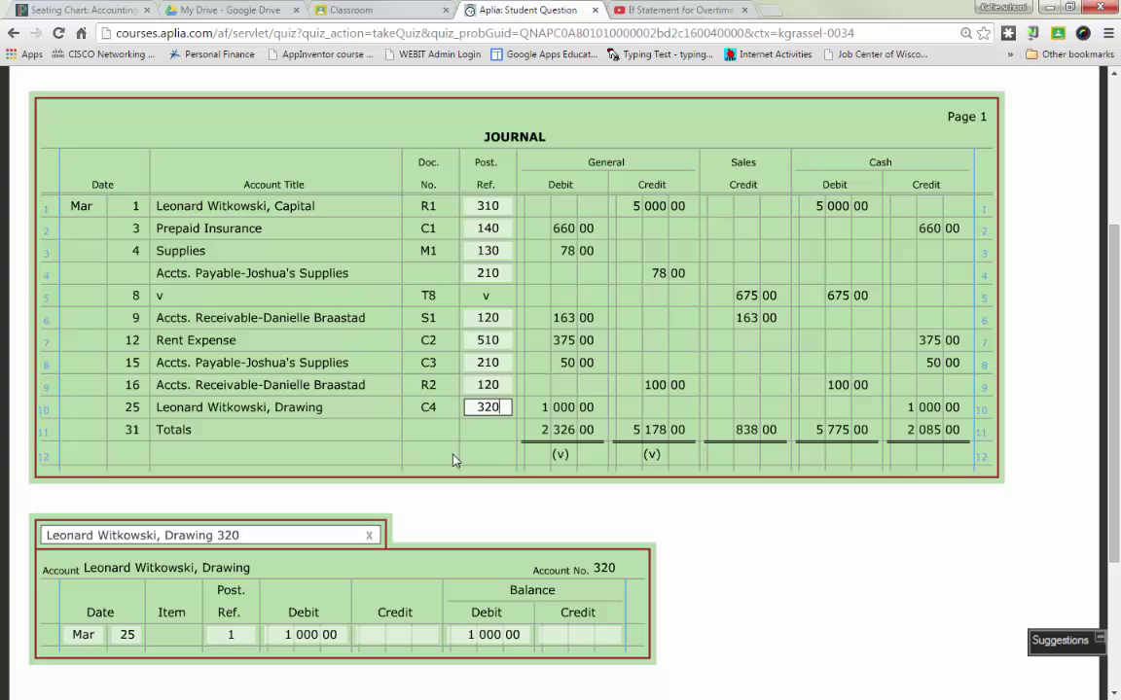
click(451, 461)
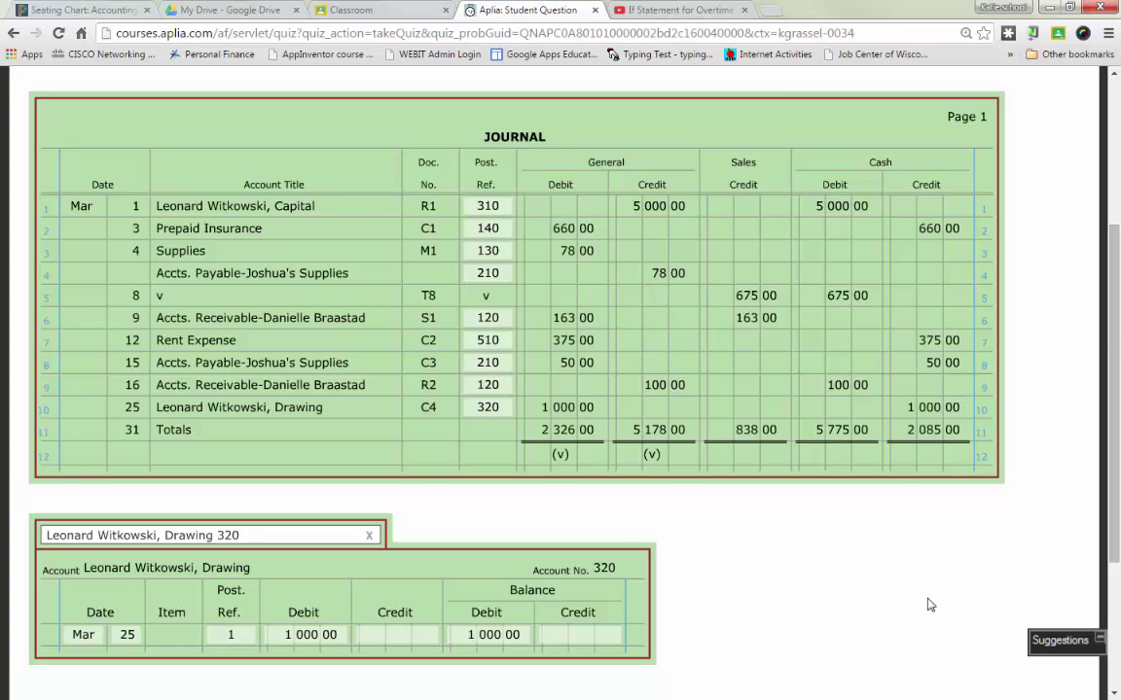
Check the answers and view the Accounts Receivable ledger
scroll(925, 604, down, 3)
click(885, 561)
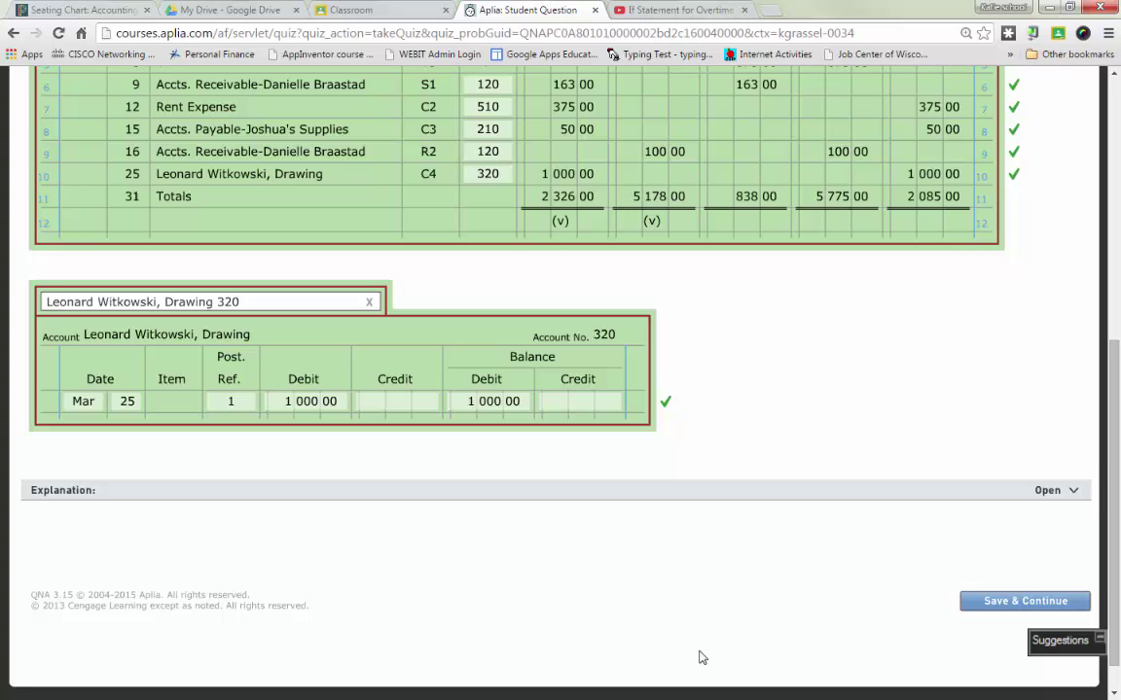
click(313, 303)
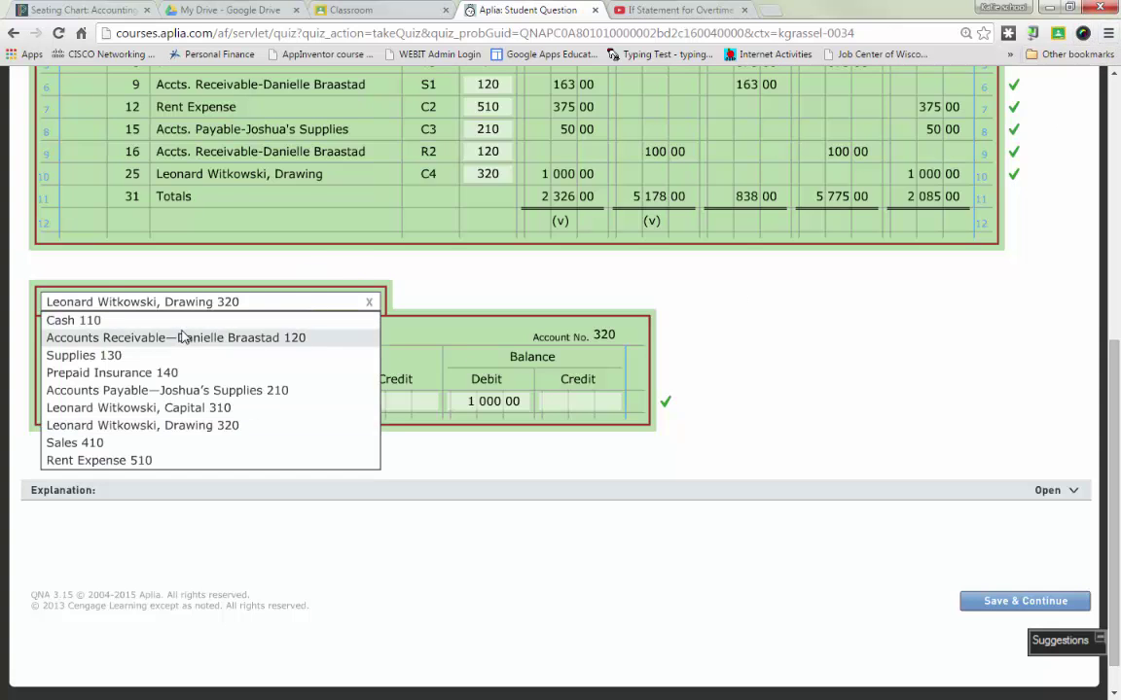
click(185, 337)
Look at the empty Cash ledger, then return to Accounts Receivable 120
click(200, 310)
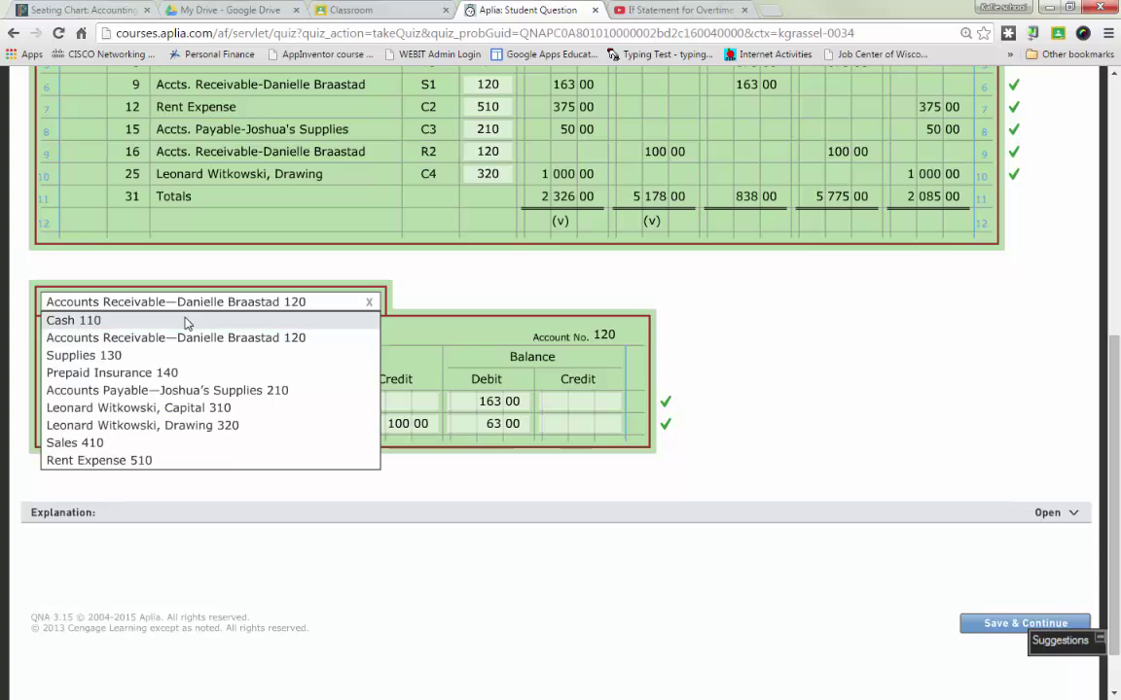
click(195, 320)
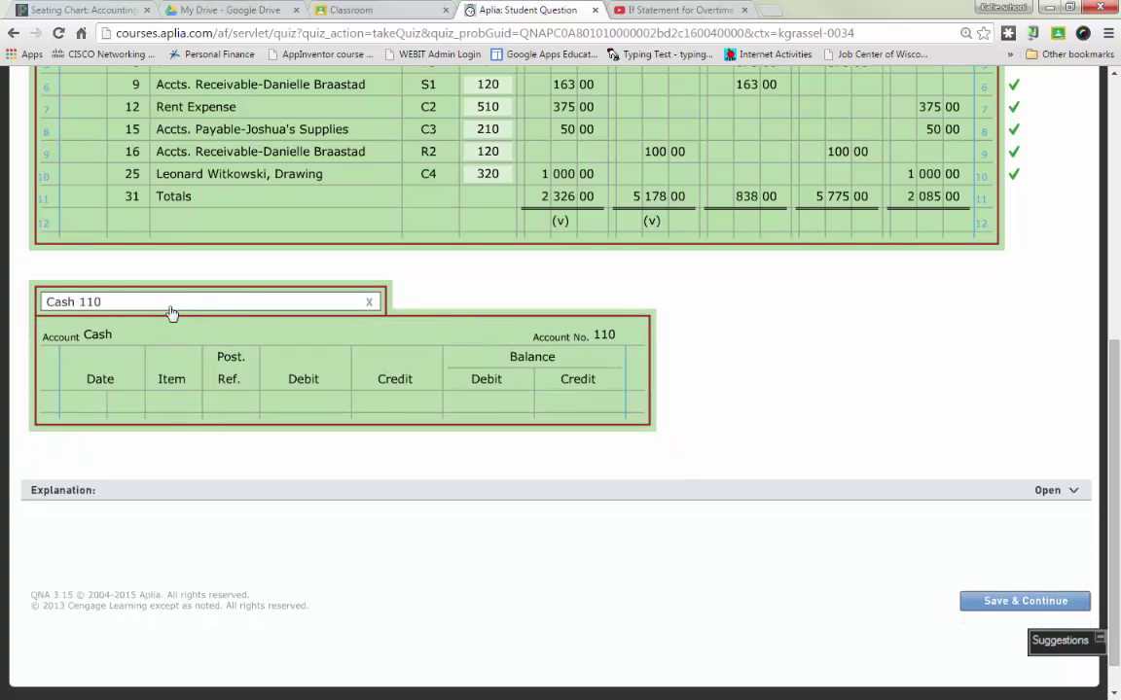
click(171, 309)
click(167, 338)
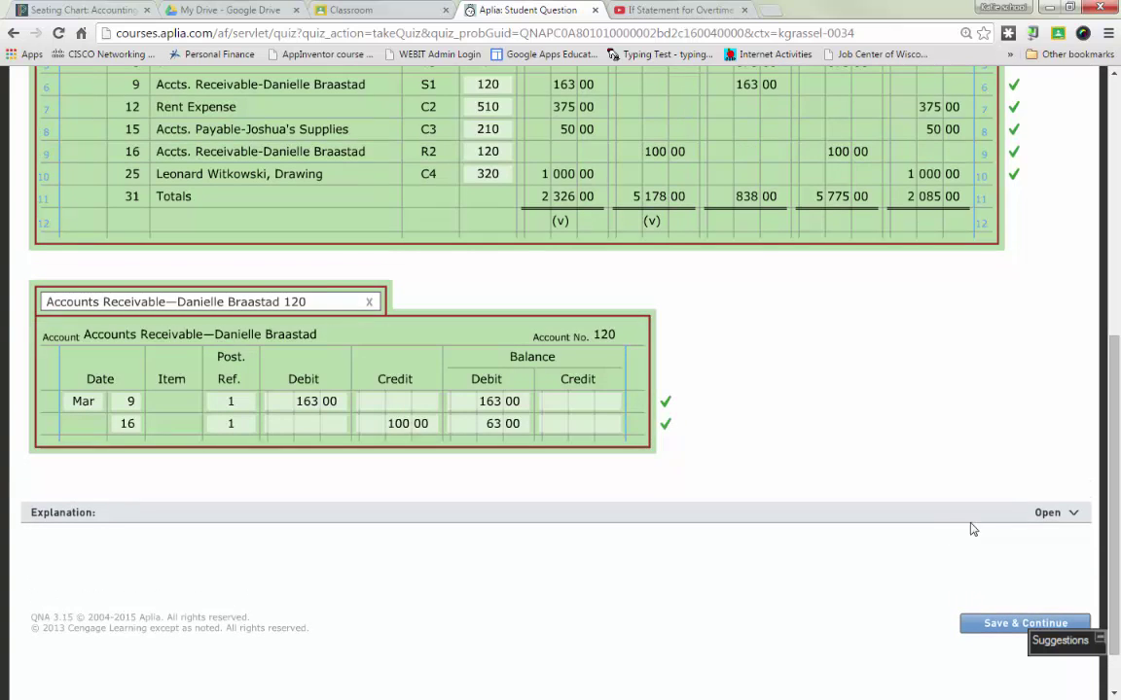